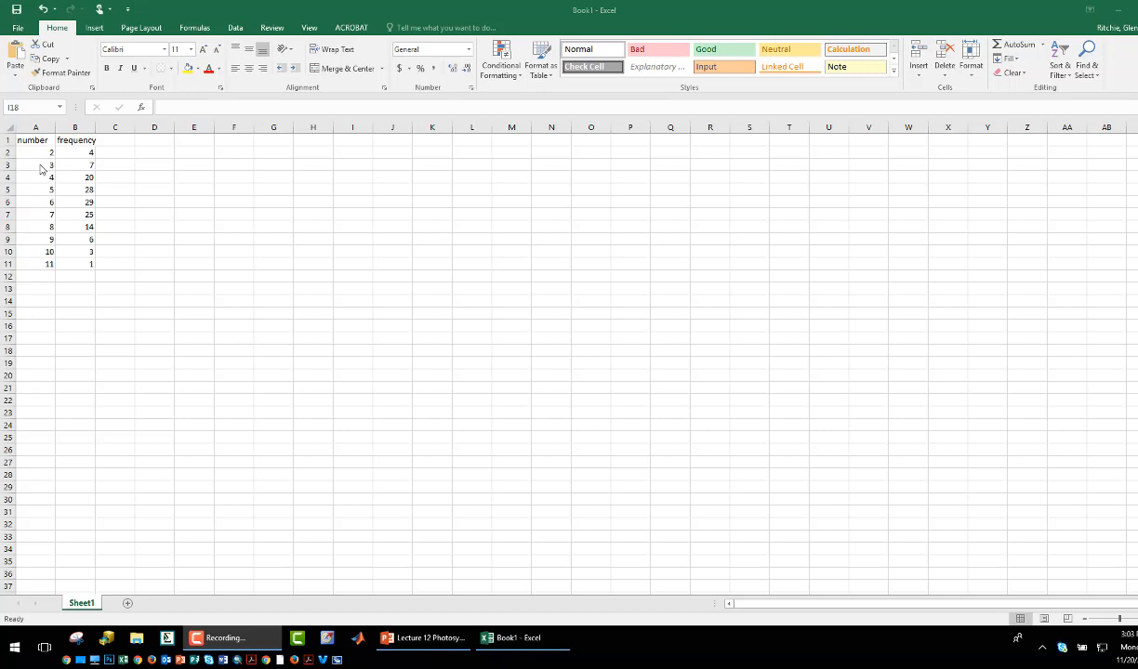
Examine the number and frequency columns in A1:B11 and how each number pairs with its frequency
click(135, 149)
click(149, 141)
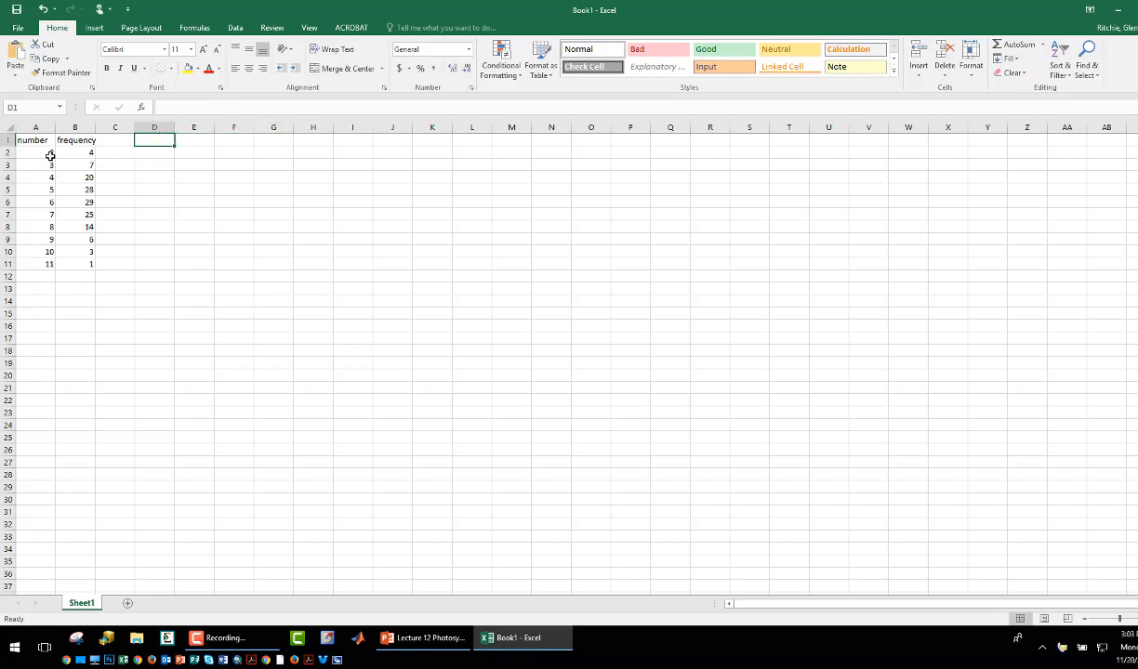
drag(30, 139, 82, 267)
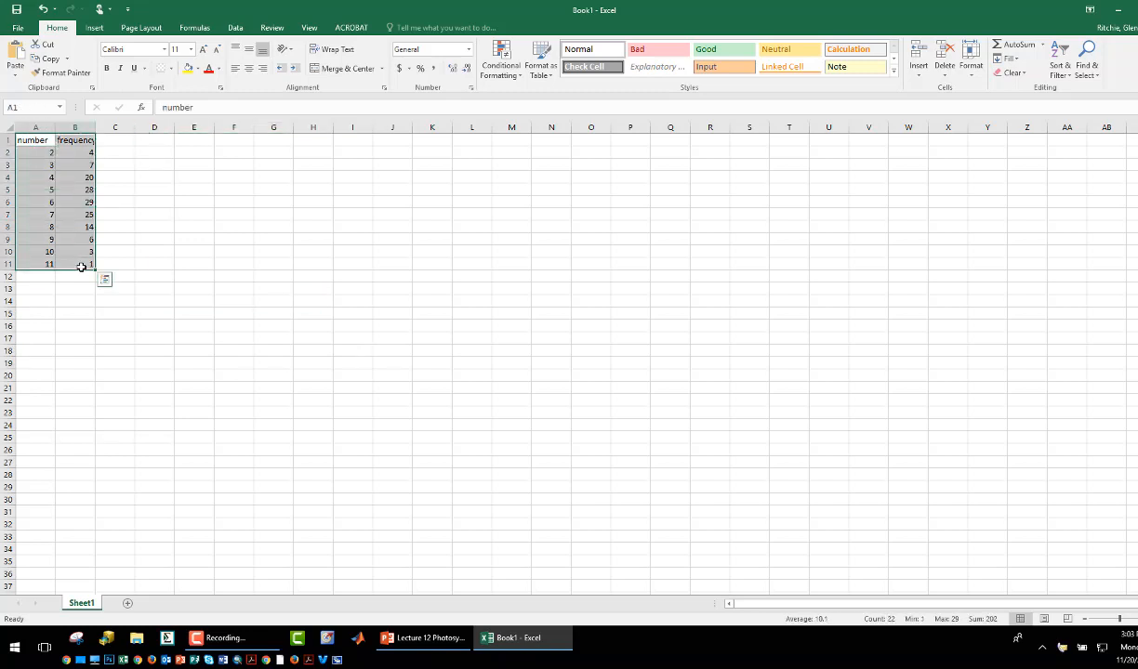
click(64, 152)
click(70, 141)
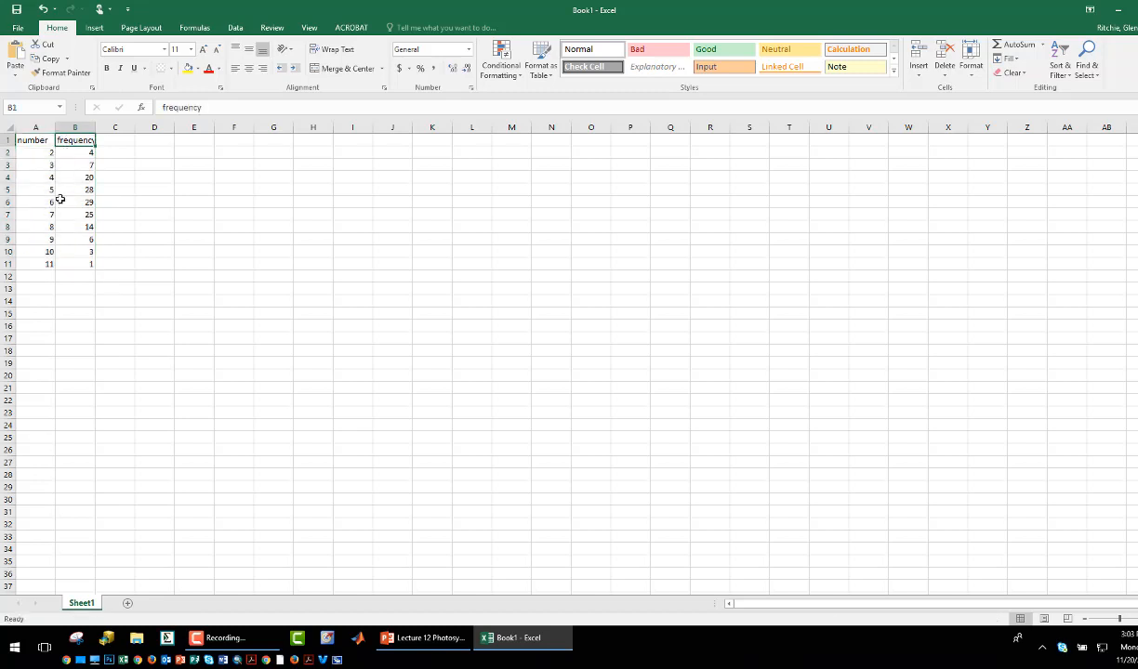
click(41, 152)
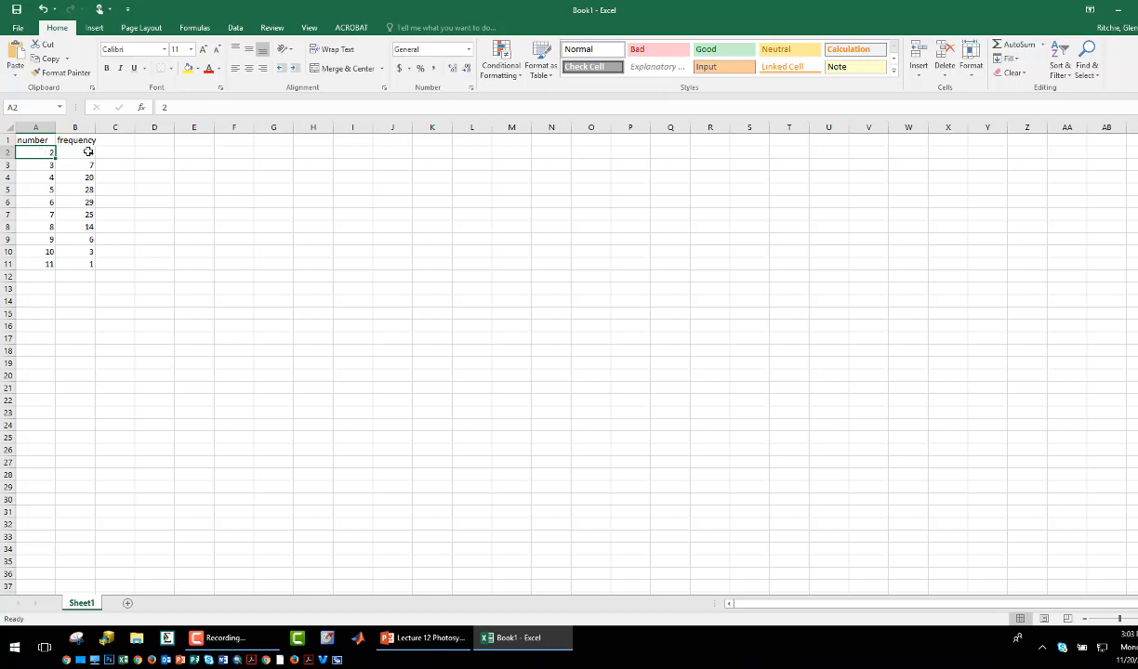
drag(48, 199, 71, 200)
click(70, 202)
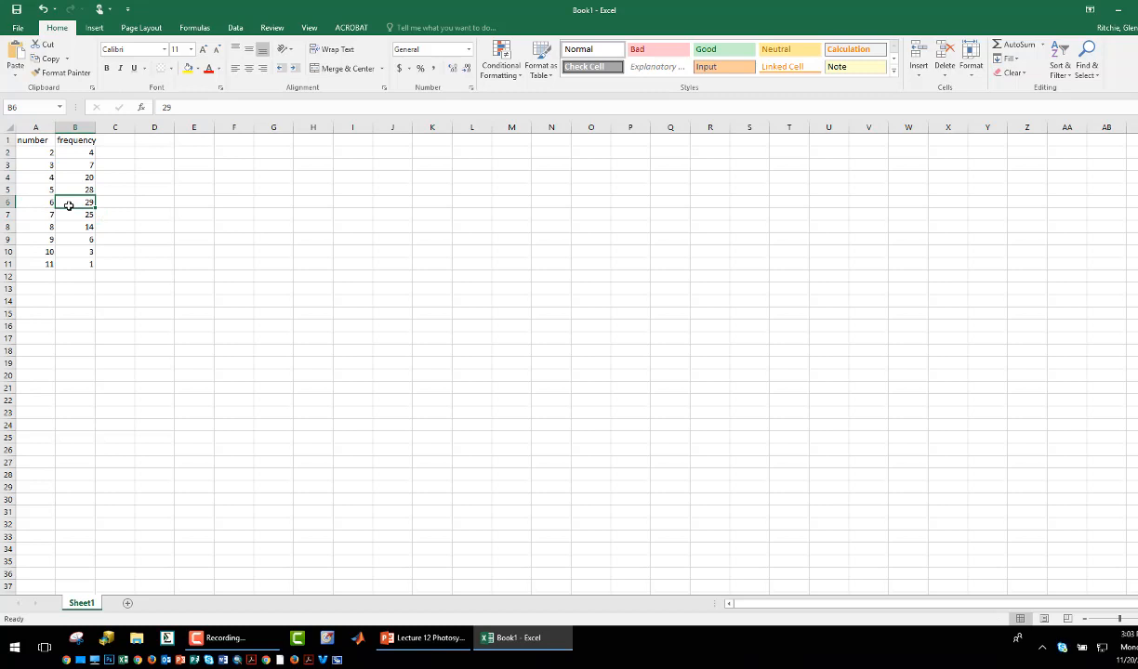
Check the summary statistics of the frequency values in B2:B11 and the statistics available for display
click(85, 151)
drag(84, 151, 83, 264)
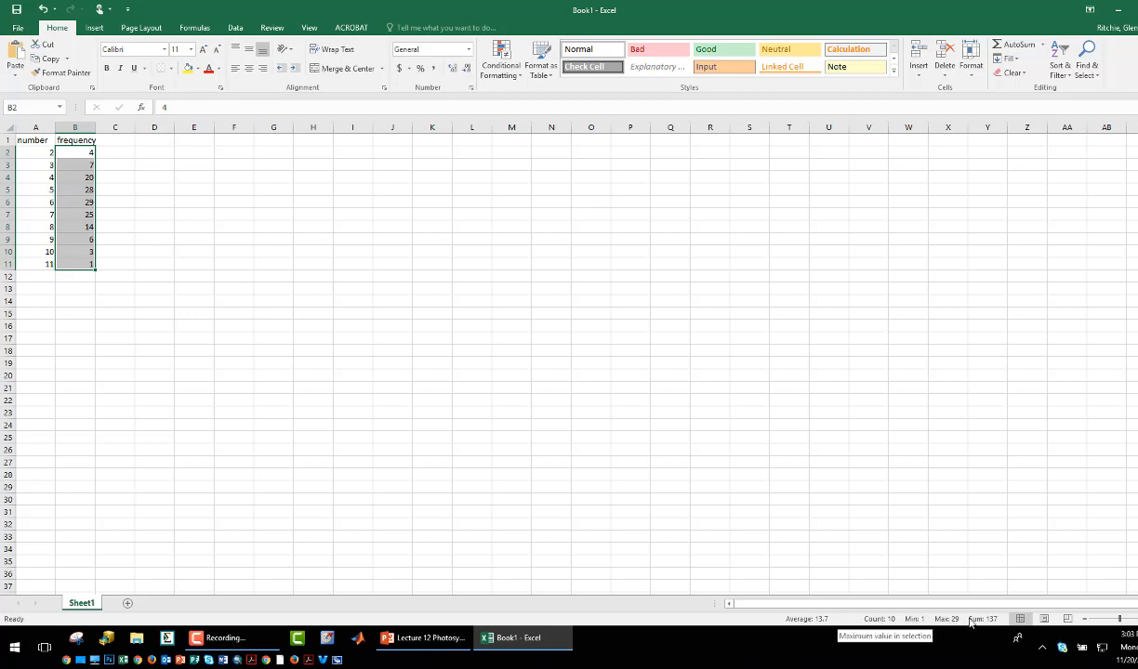
right_click(766, 623)
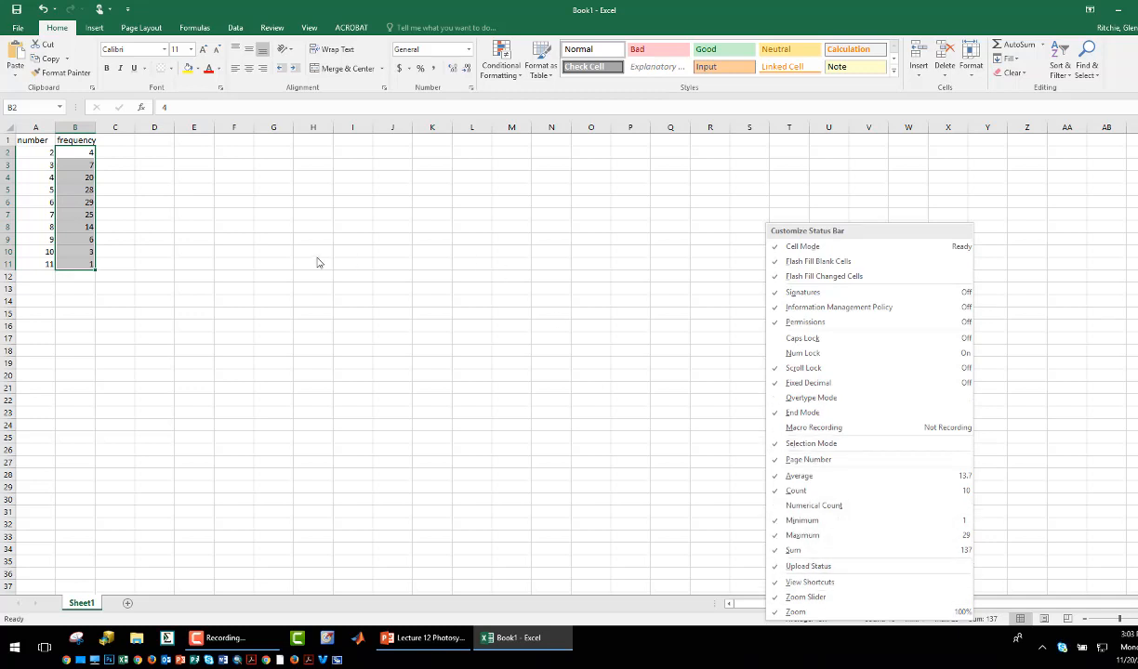
click(77, 140)
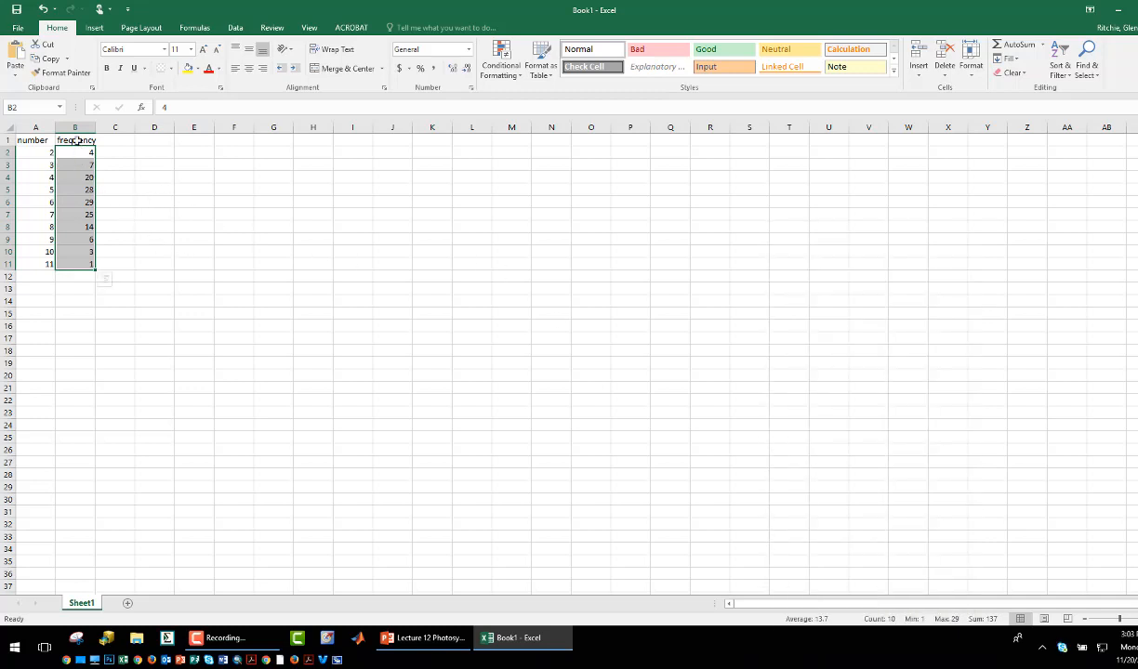
click(77, 140)
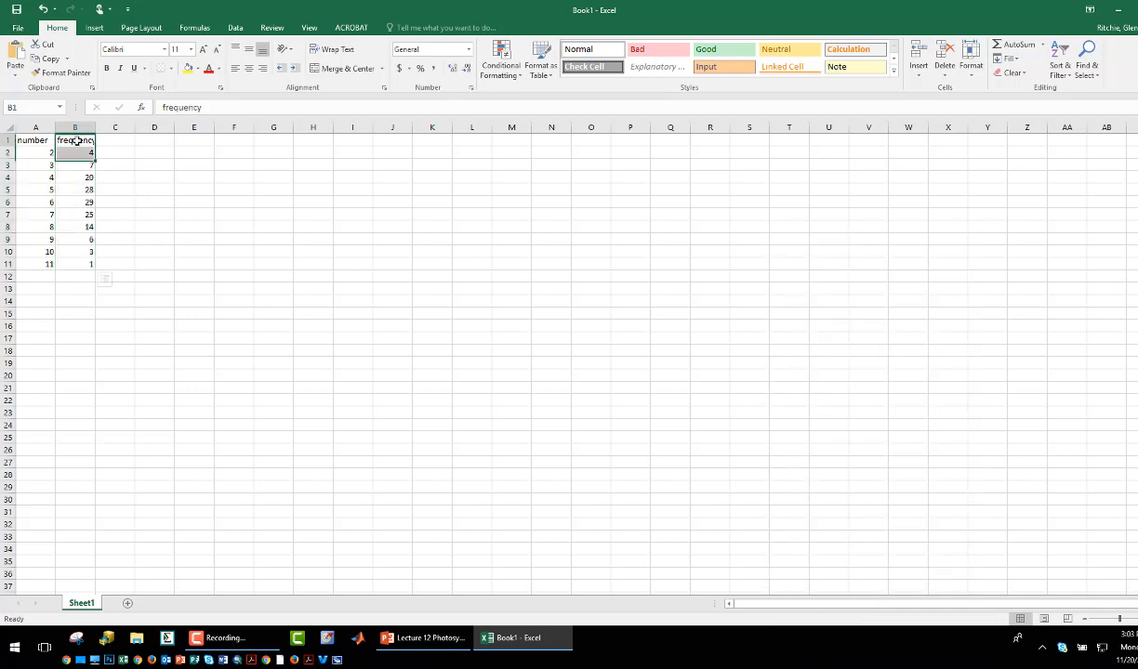
Number the header row from 1 in C1 across to 29 in AE1 by extending the series 1, 2
click(128, 141)
text(1)
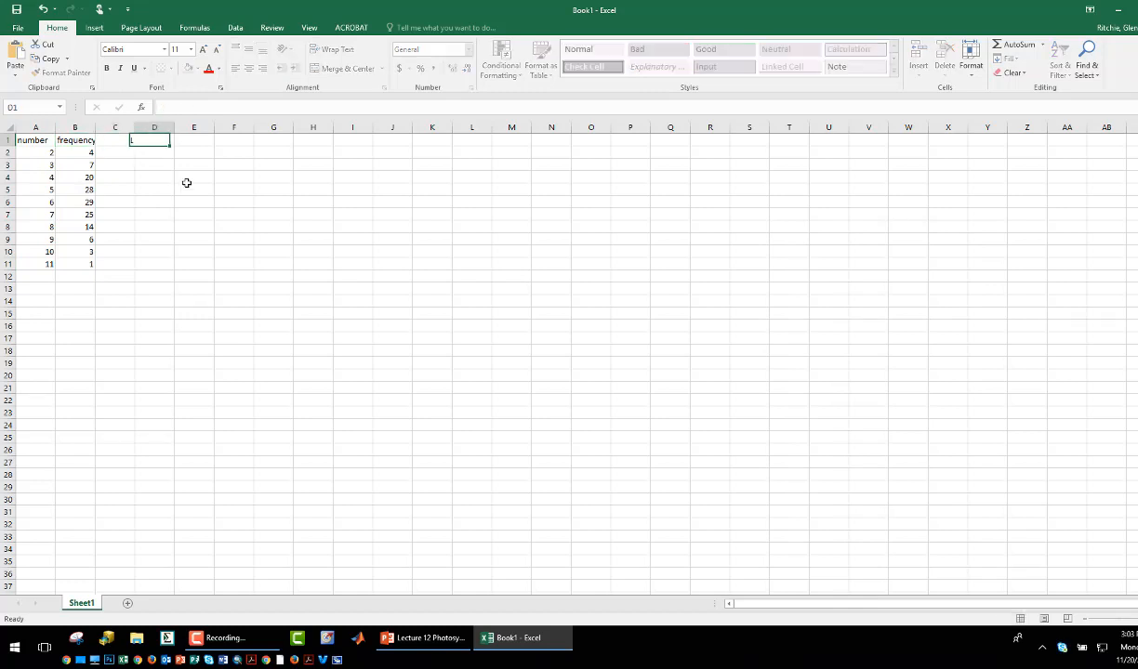
key(Tab)
text(2)
key(Tab)
drag(119, 138, 993, 152)
click(881, 162)
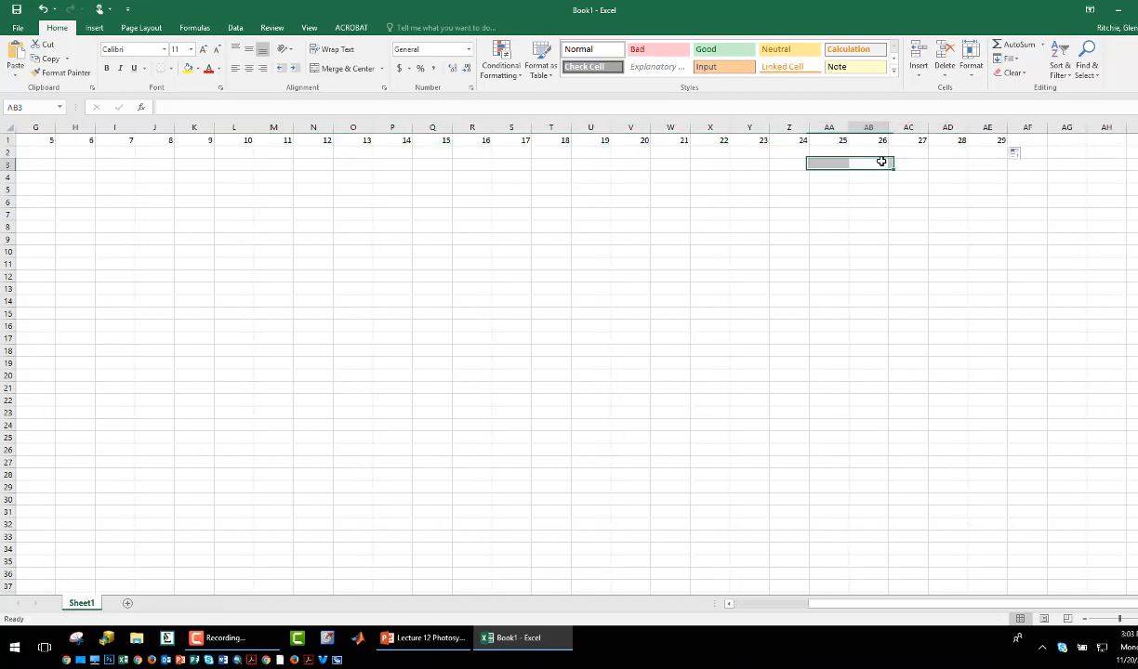
Start an IF formula in C2 that tests whether C1 is less than or equal to B2
key(Left)
key(Left)
key(Left)
key(Left)
key(Left)
key(Left)
key(Left)
key(Left)
key(Left)
key(Left)
key(Left)
key(Left)
key(Left)
key(Left)
key(Left)
key(Left)
key(Left)
key(Left)
key(Left)
key(Left)
key(Left)
key(Left)
key(Left)
key(Left)
key(Left)
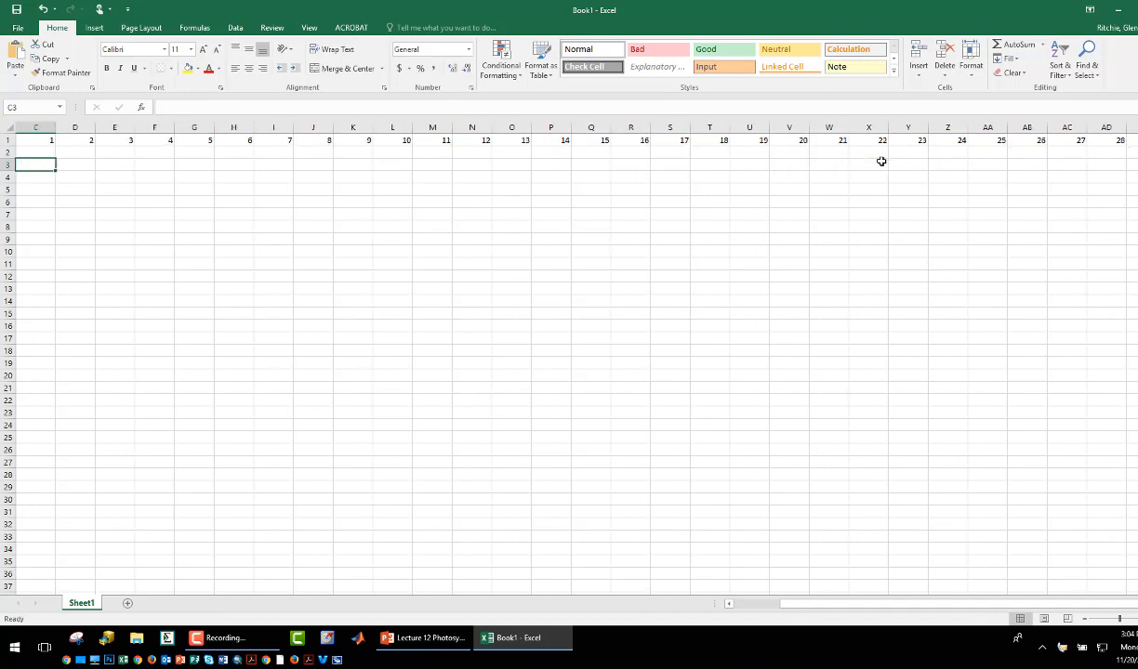
key(Up)
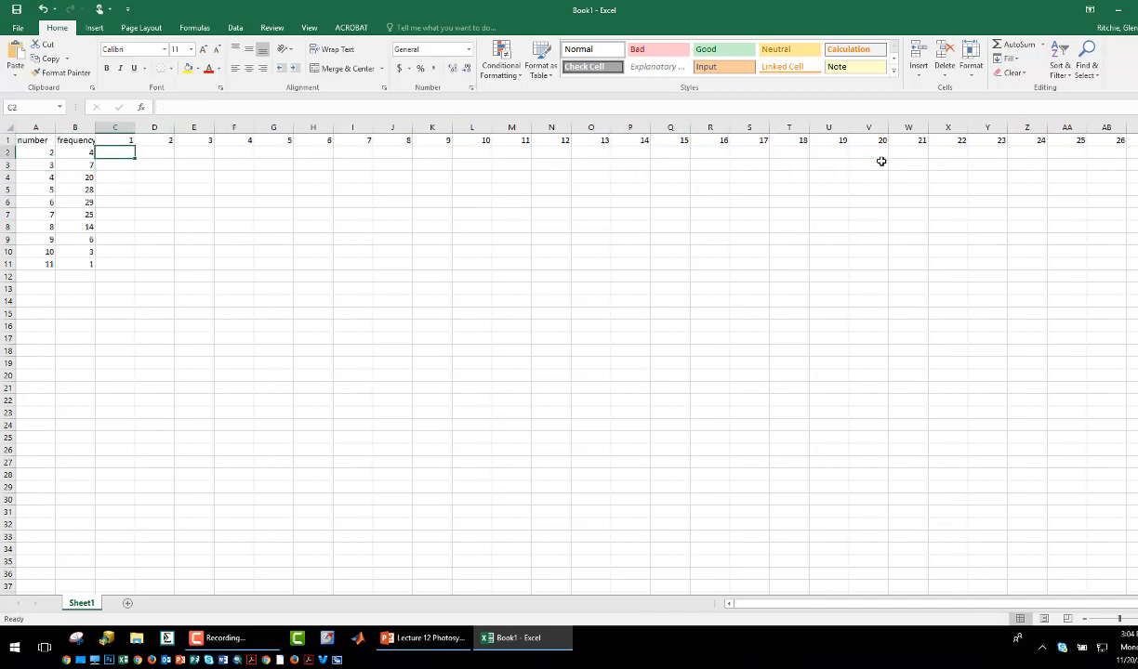
text(=)
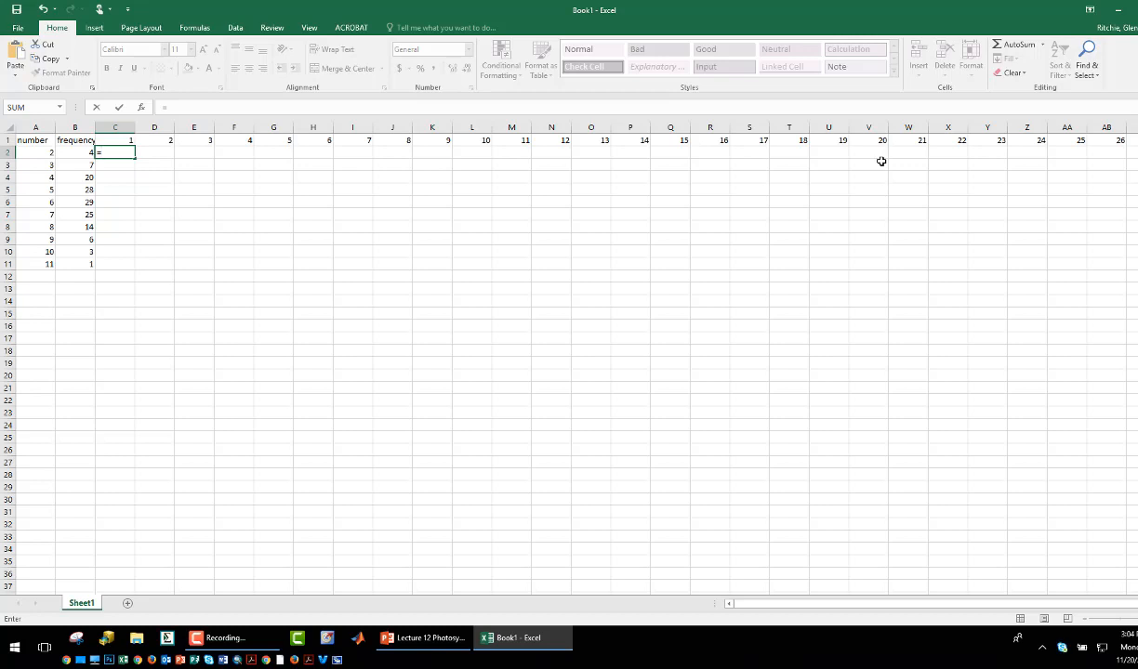
text(if()
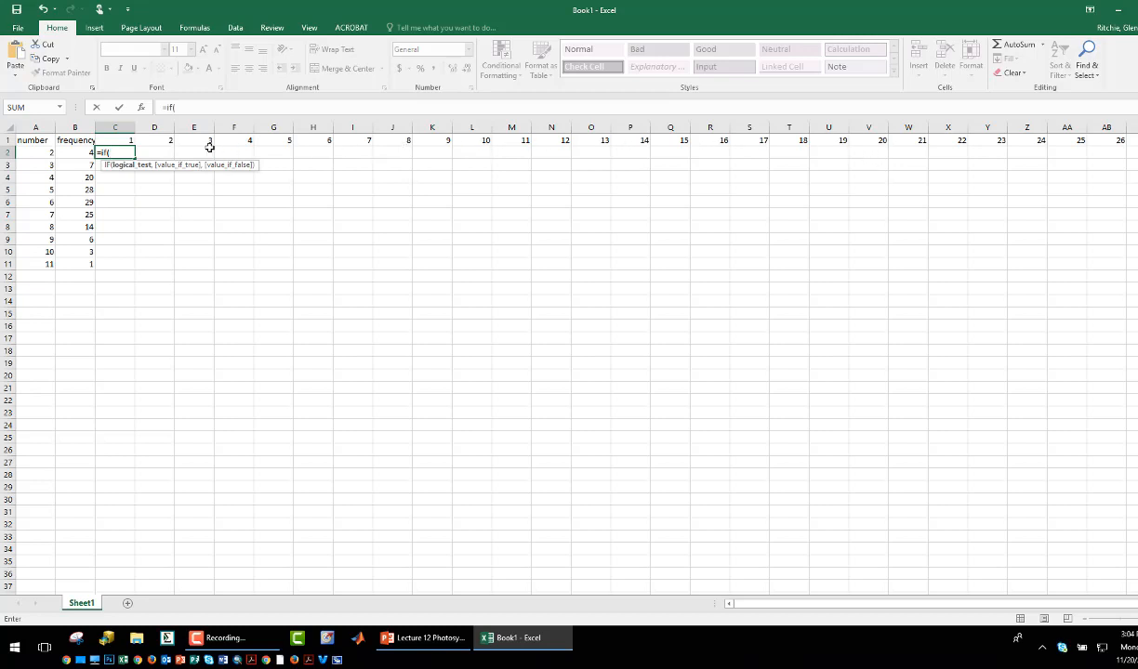
click(109, 137)
text(<)
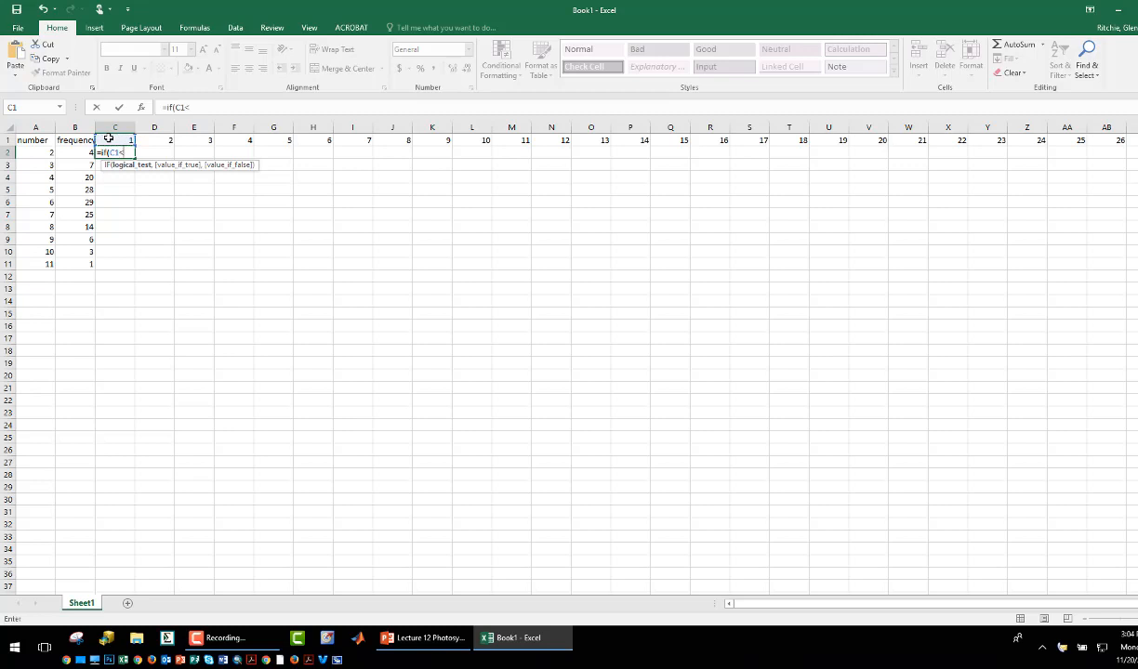
text(=)
click(84, 155)
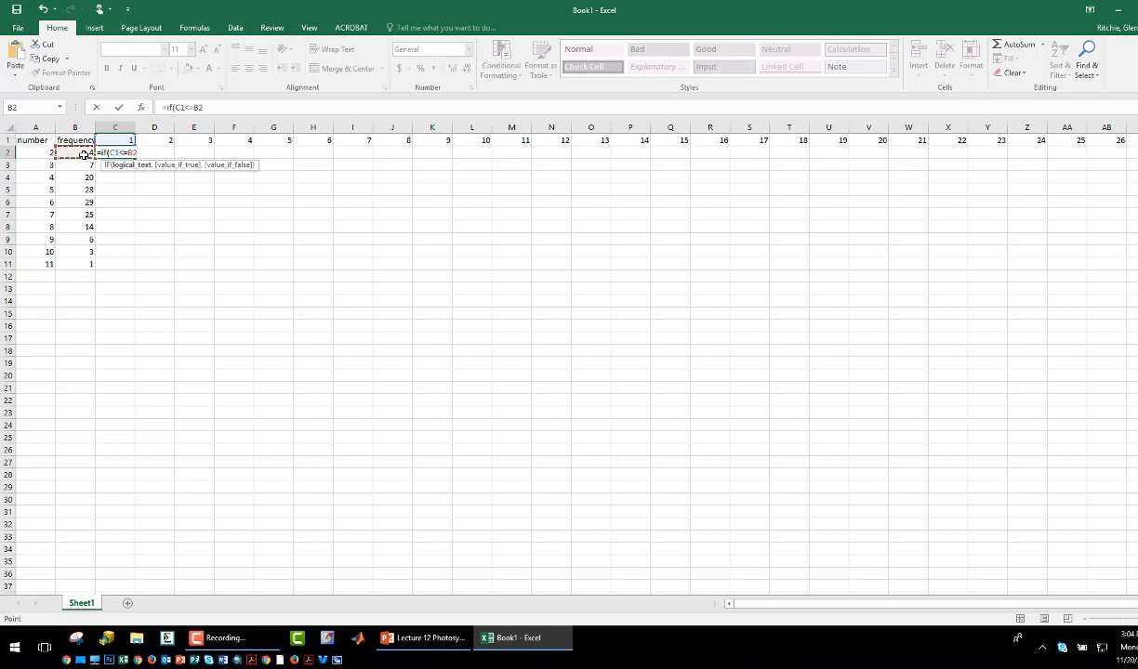
Lock the references in the C2 logical test so that it reads C$1<=$B2
key(F4)
key(F4)
key(F4)
key(F4)
key(F4)
key(F4)
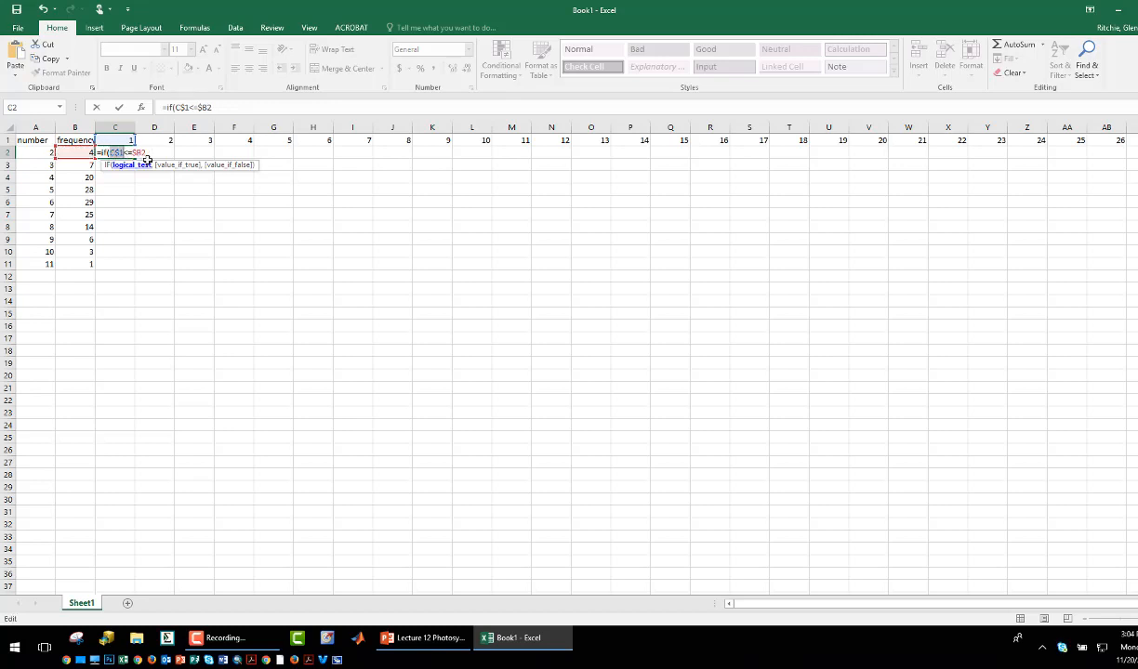
key(F4)
key(F4)
key(F4)
click(149, 153)
text(,)
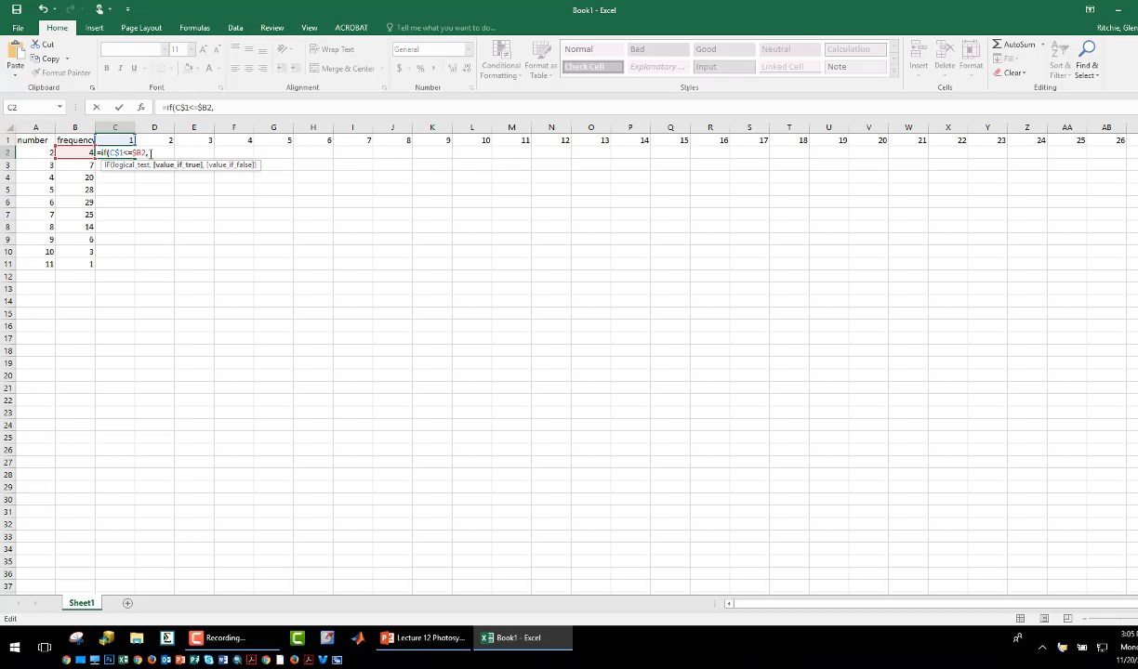
Complete the C2 formula with $A2 as the true value and "Filter Out" as the false value
click(41, 152)
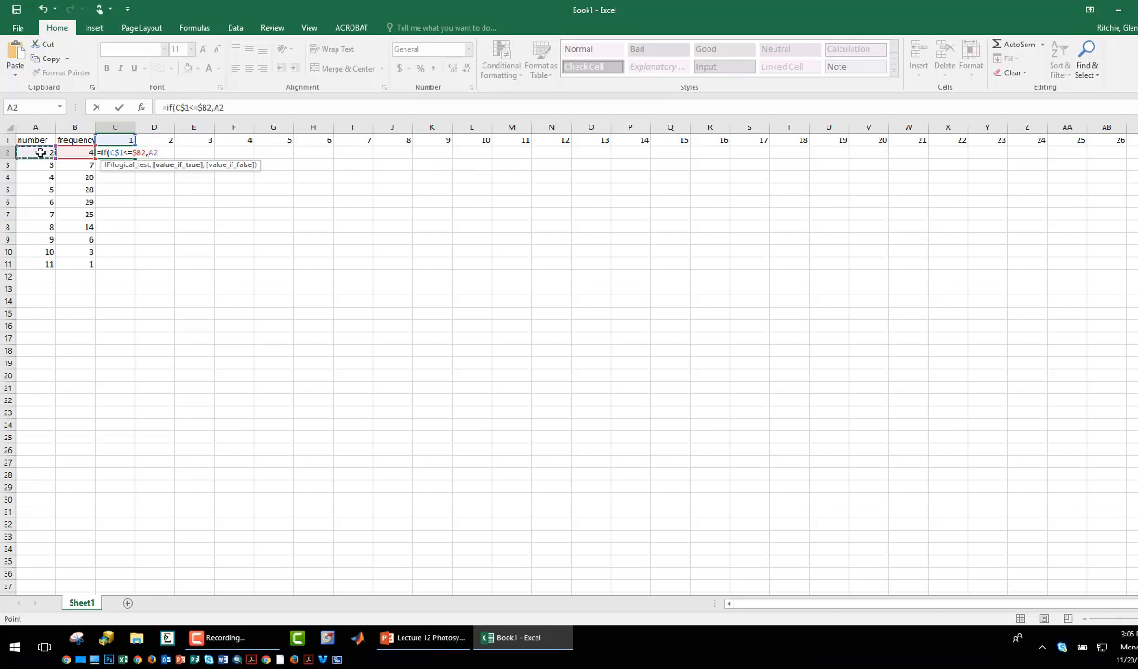
key(F4)
key(F4)
key(F4)
text(,)
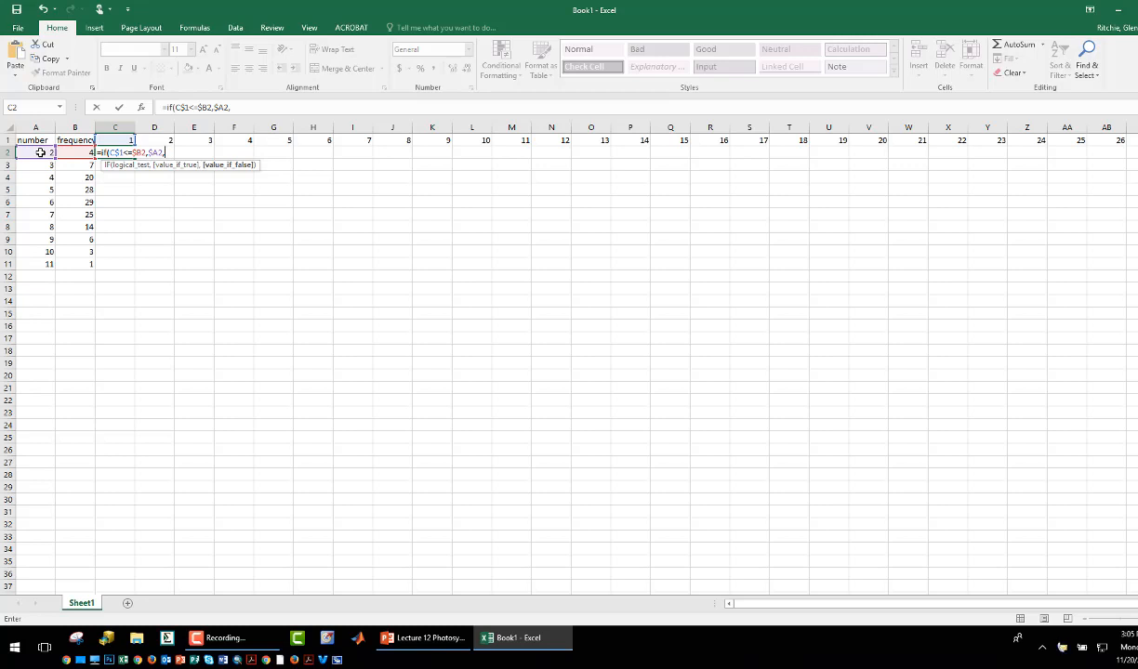
text("Filter Out"))
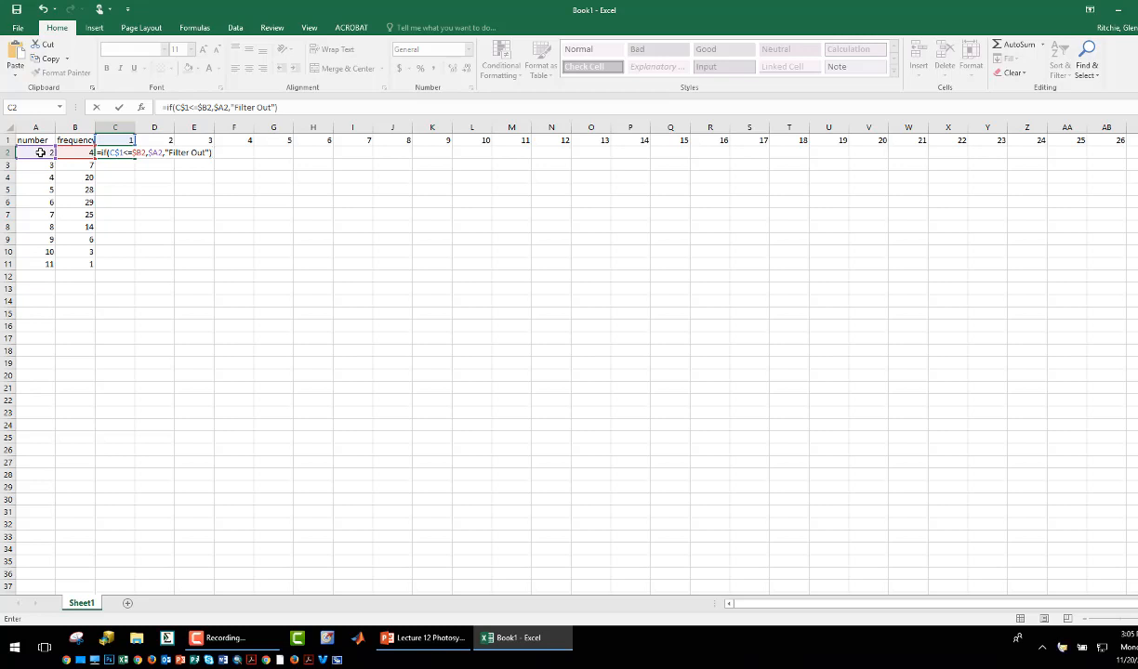
key(Return)
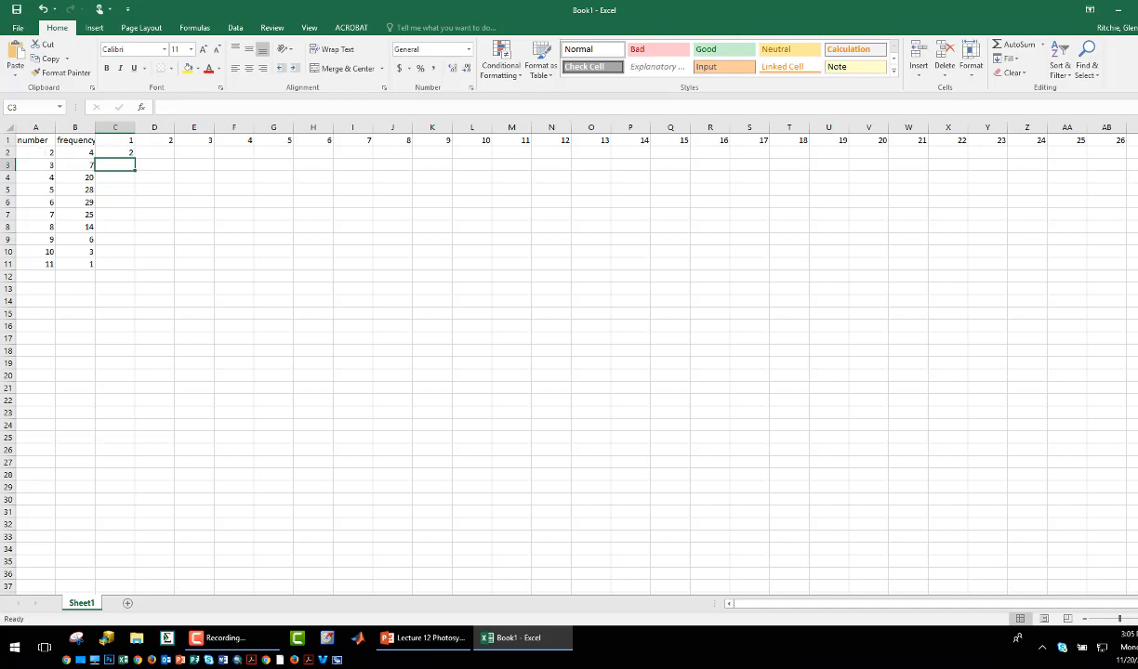
Fill the C2 formula across to column AE and down through row 18
click(117, 153)
drag(136, 159, 409, 154)
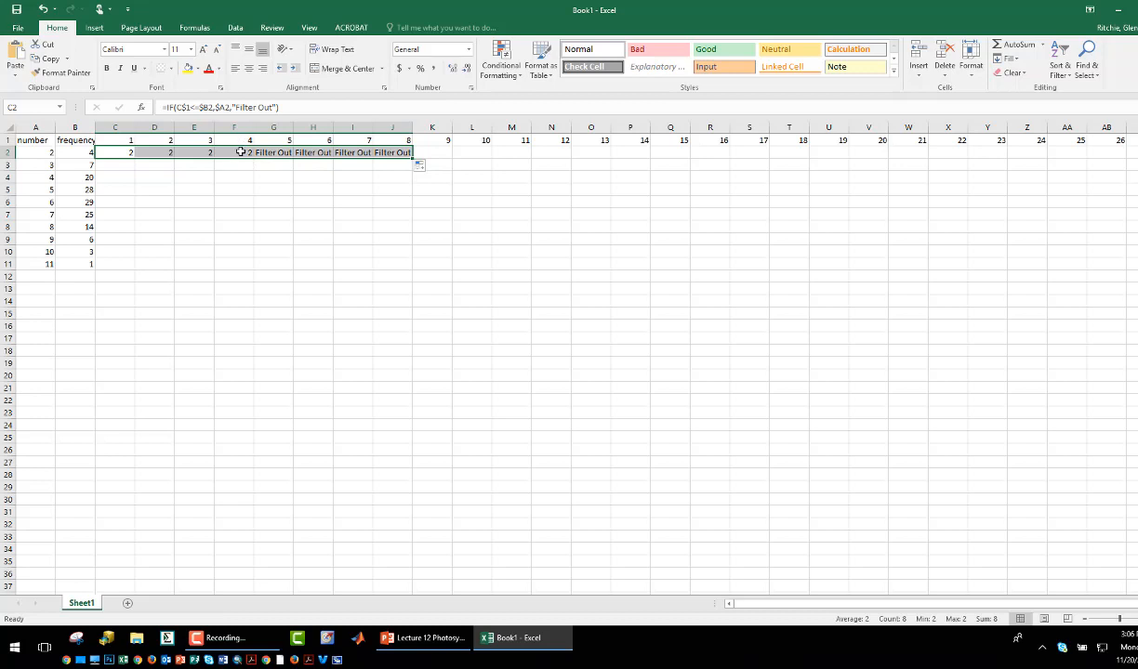
click(118, 153)
drag(130, 155, 250, 158)
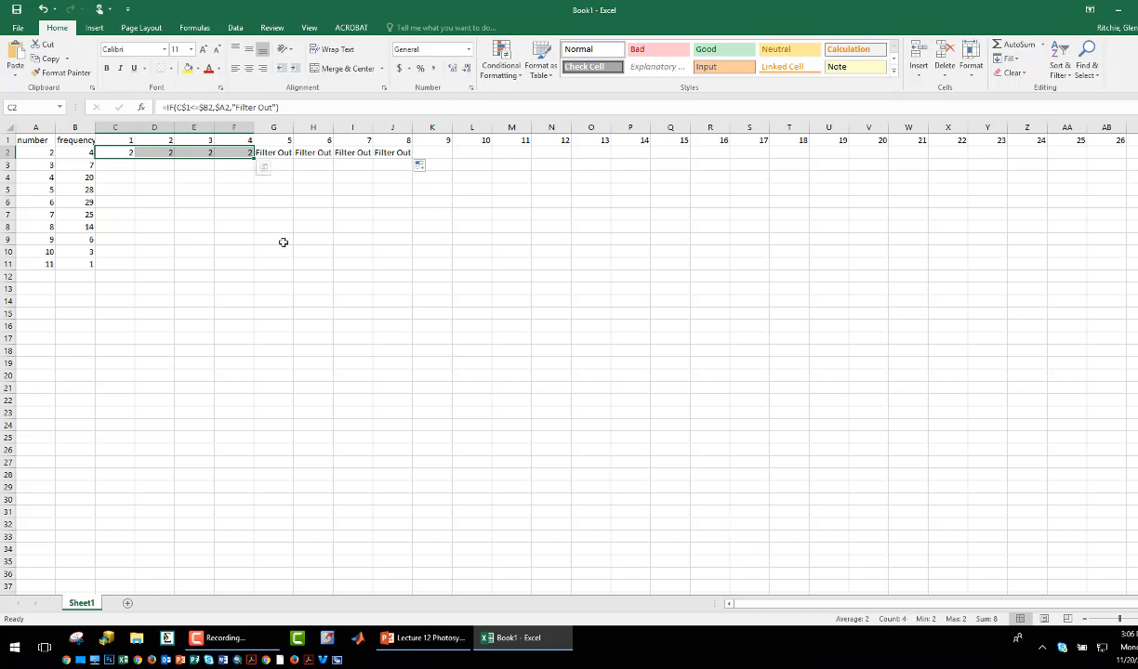
drag(119, 152, 1119, 151)
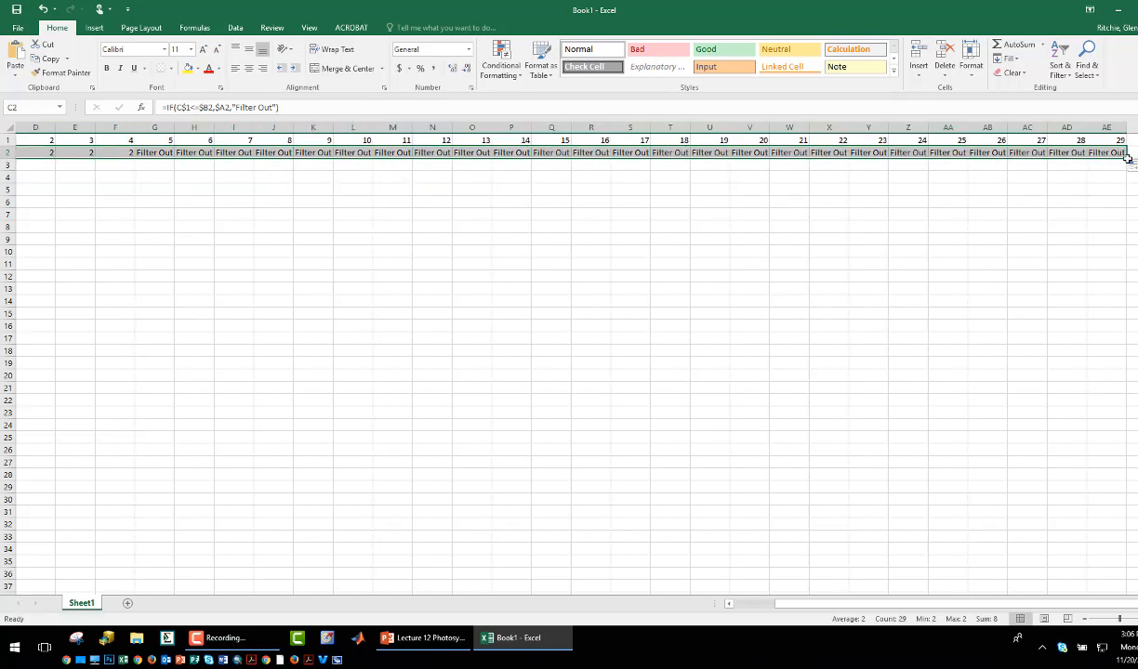
drag(1128, 160, 1126, 355)
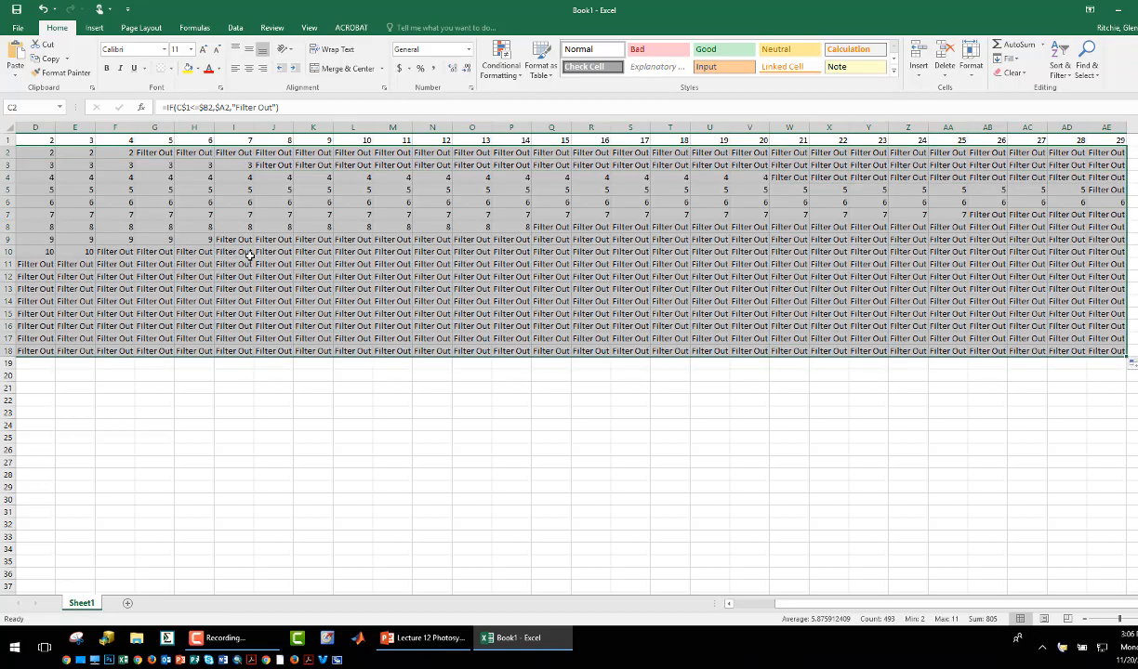
Clear the surplus formulas below the data, in C12:AE18
click(47, 265)
key(Home)
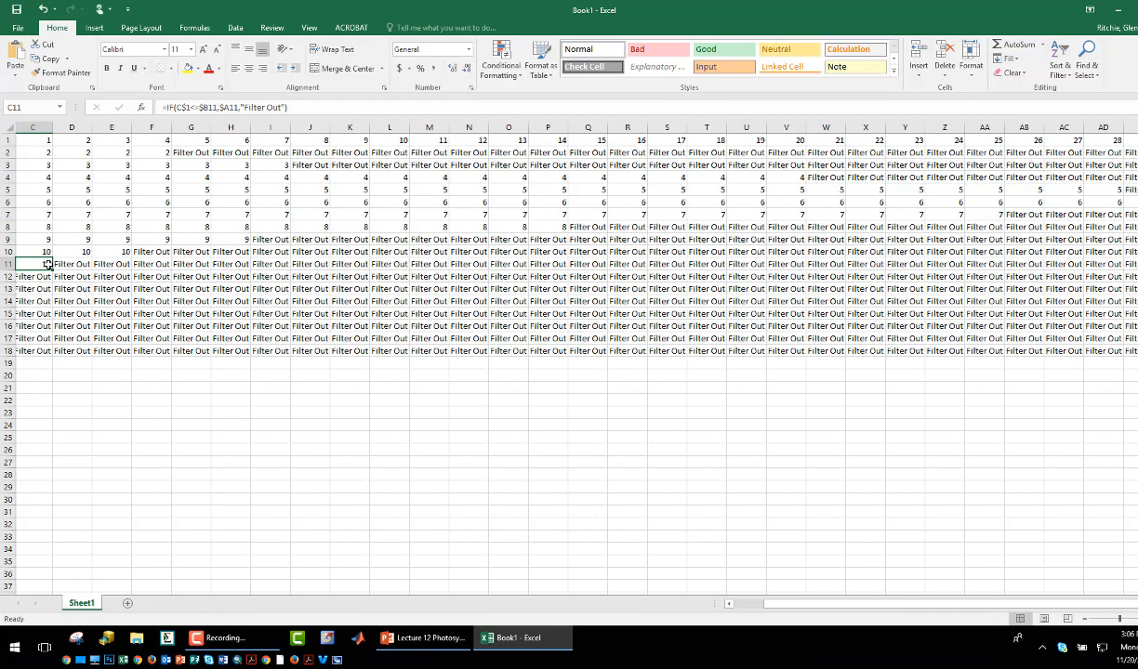
key(Right)
key(Right)
key(Down)
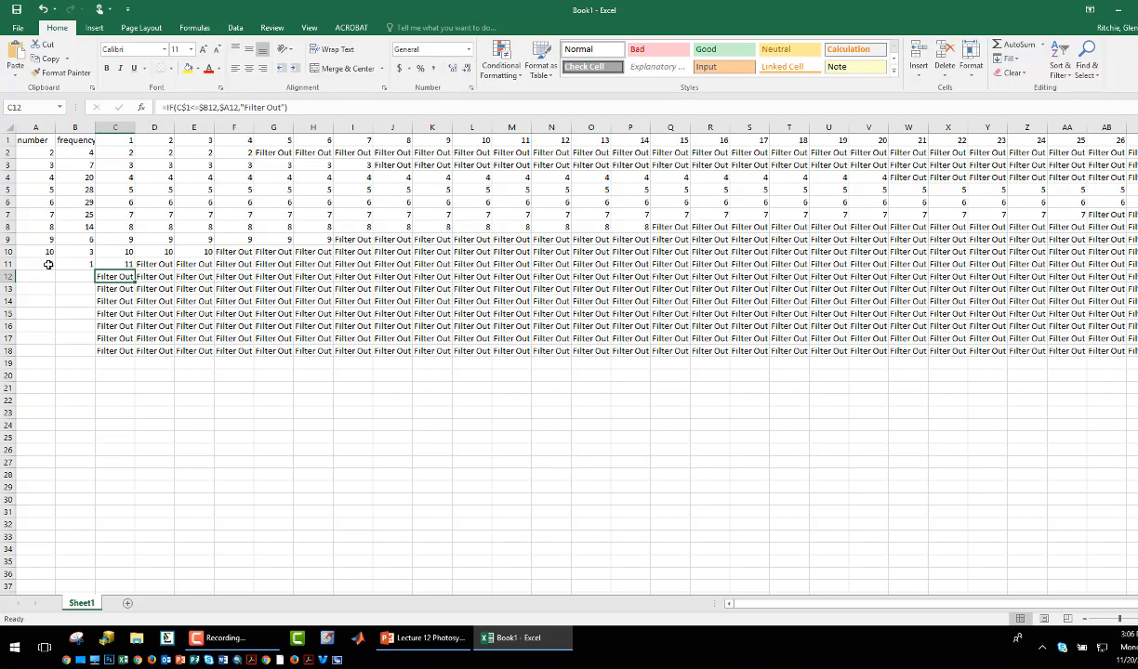
key(ctrl+shift+Down)
key(ctrl+shift+Right)
key(Delete)
key(Left)
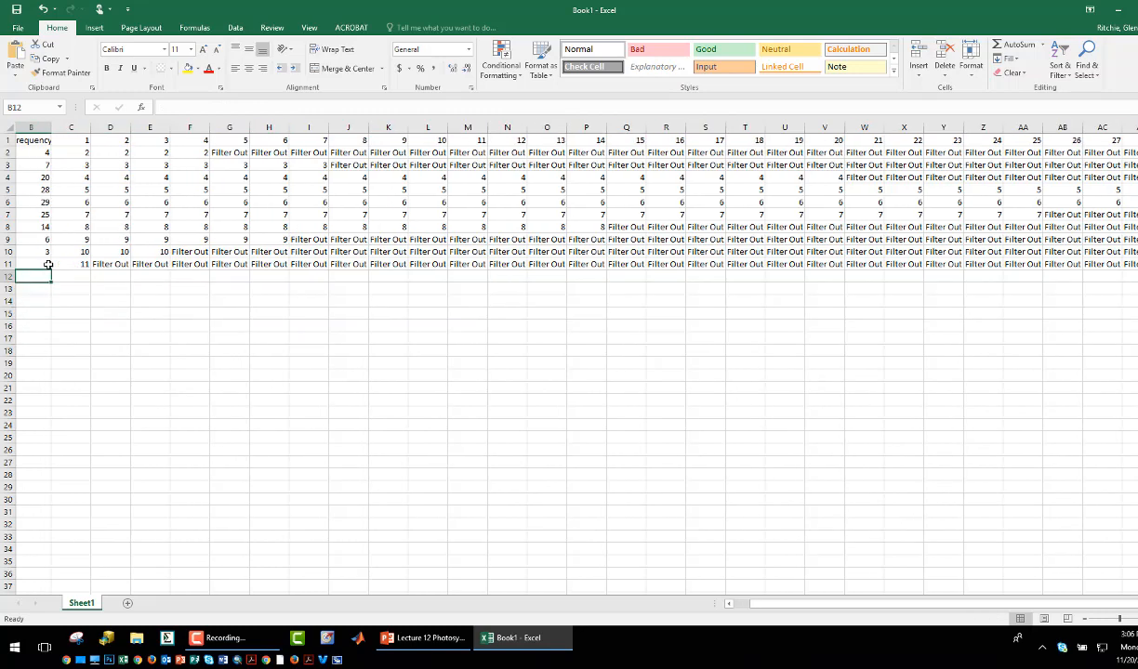
key(Left)
key(Up)
key(Up)
key(Up)
key(Up)
key(Up)
key(Up)
key(Up)
key(Up)
key(Up)
key(Up)
key(Up)
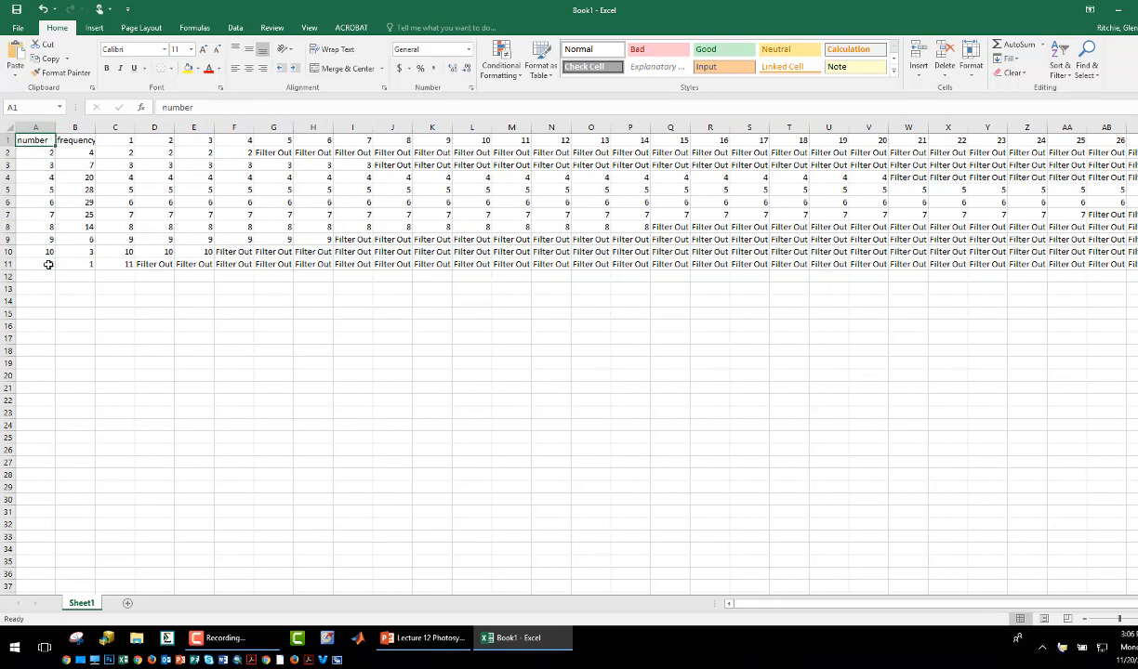
key(Right)
key(Right)
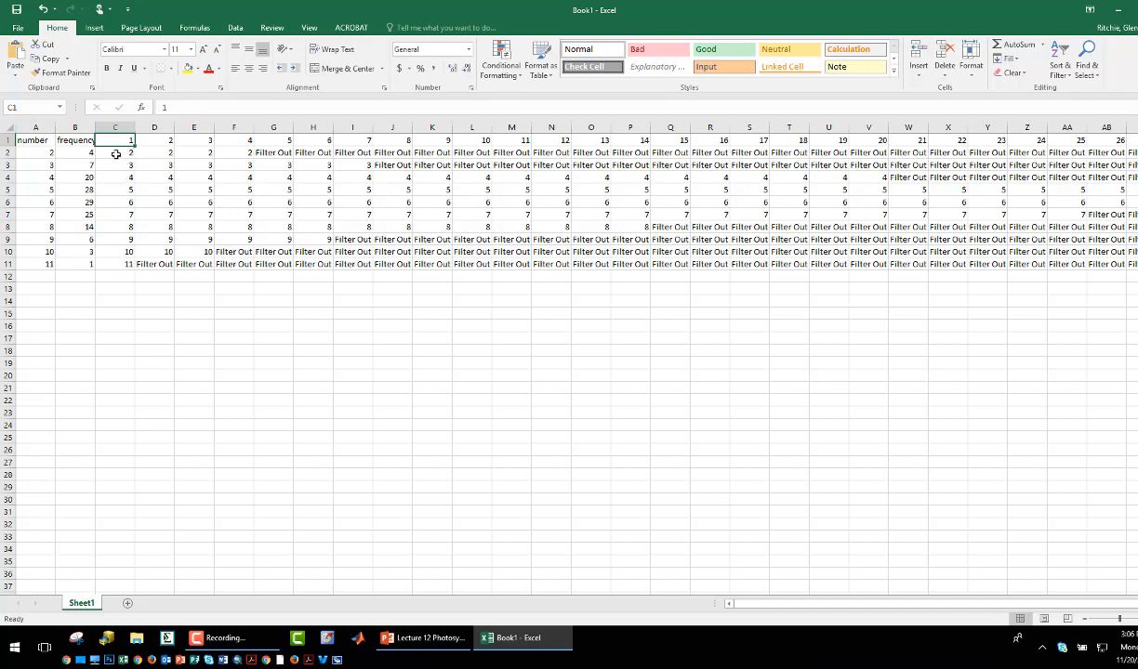
Add a second worksheet and, back on Sheet1 with C2 selected, turn on relative references for macro recording
click(127, 603)
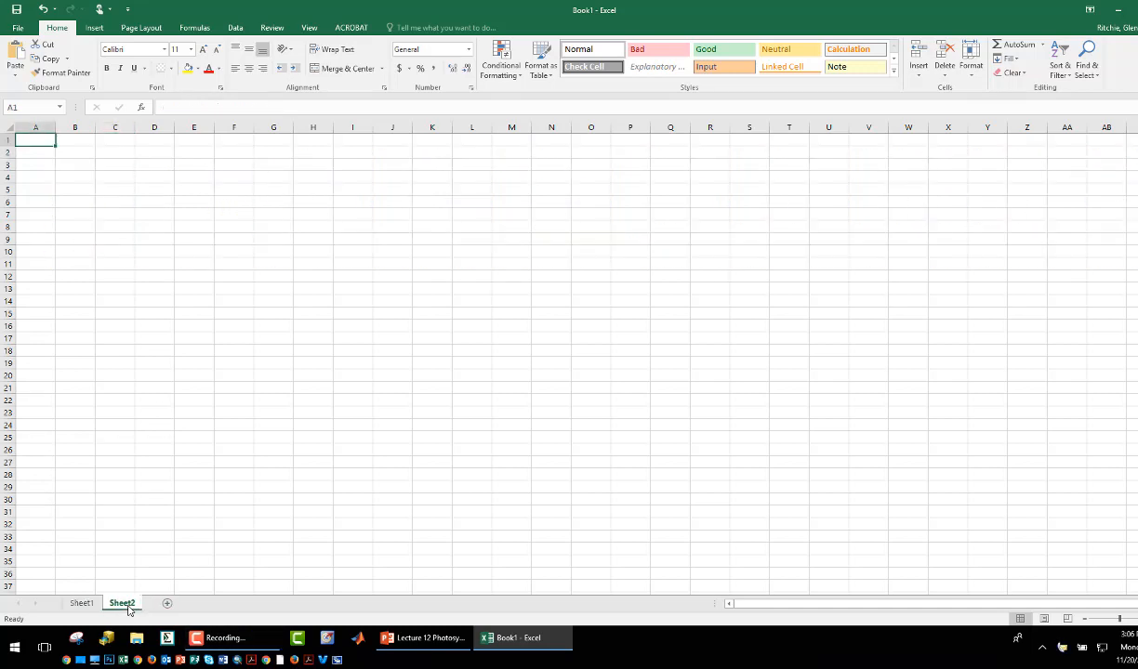
click(81, 604)
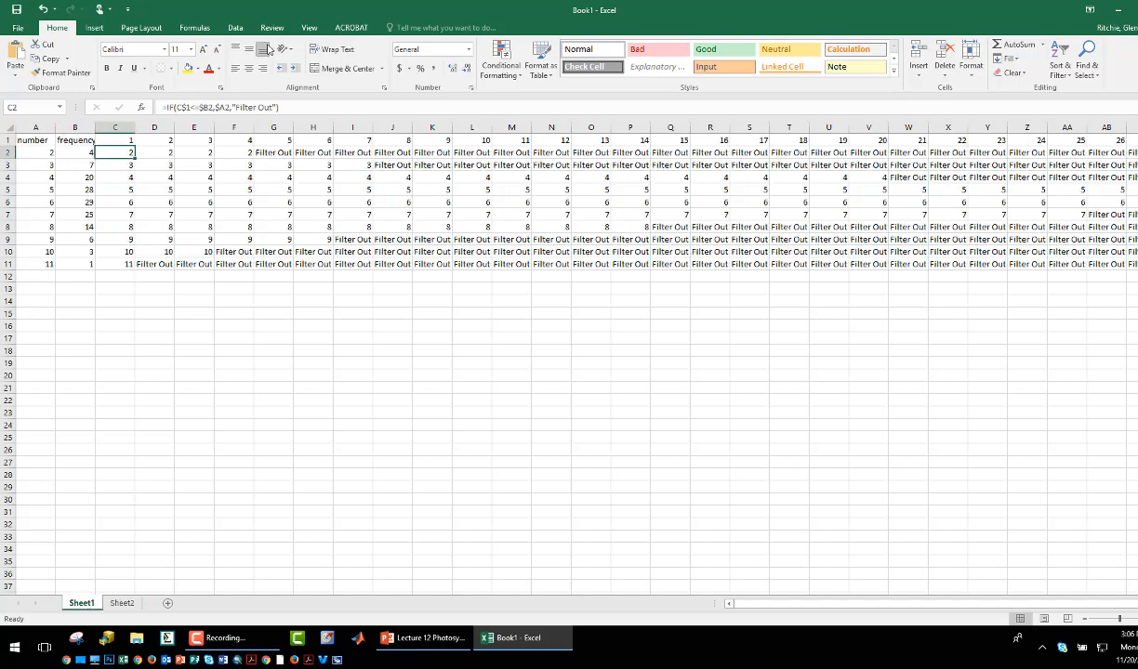
click(307, 28)
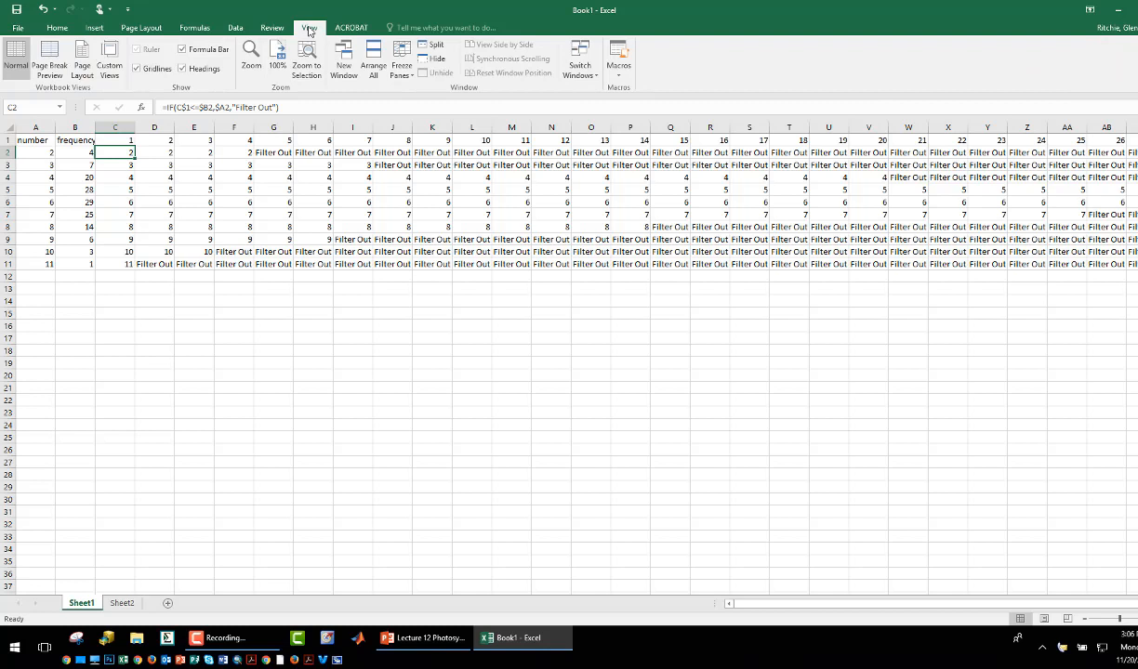
click(619, 72)
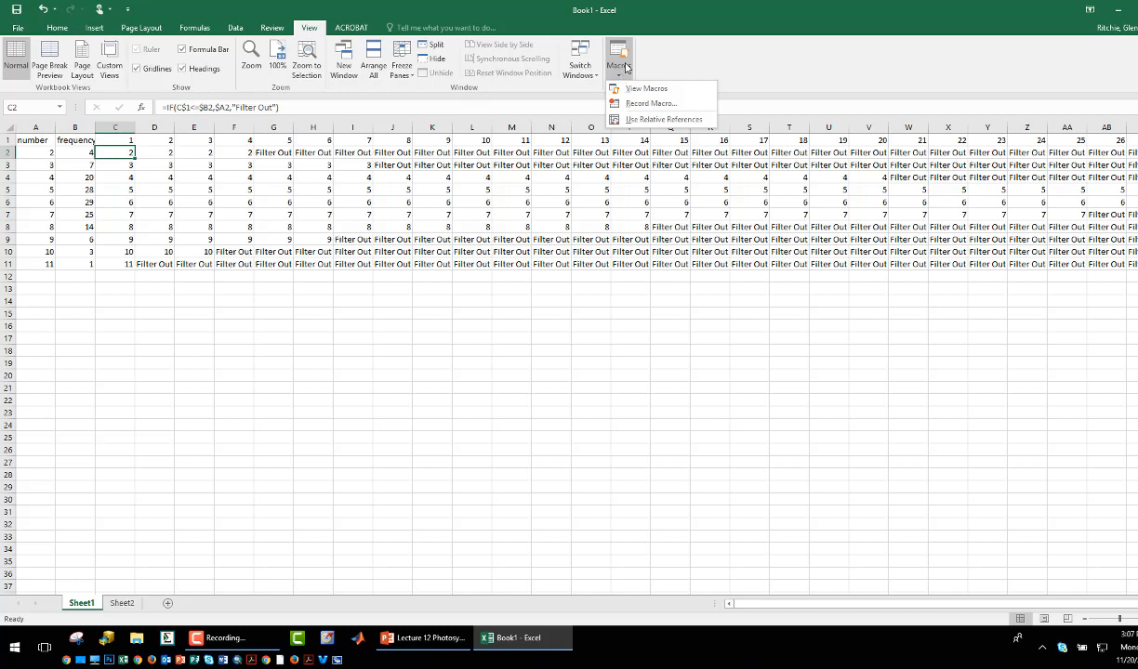
click(656, 119)
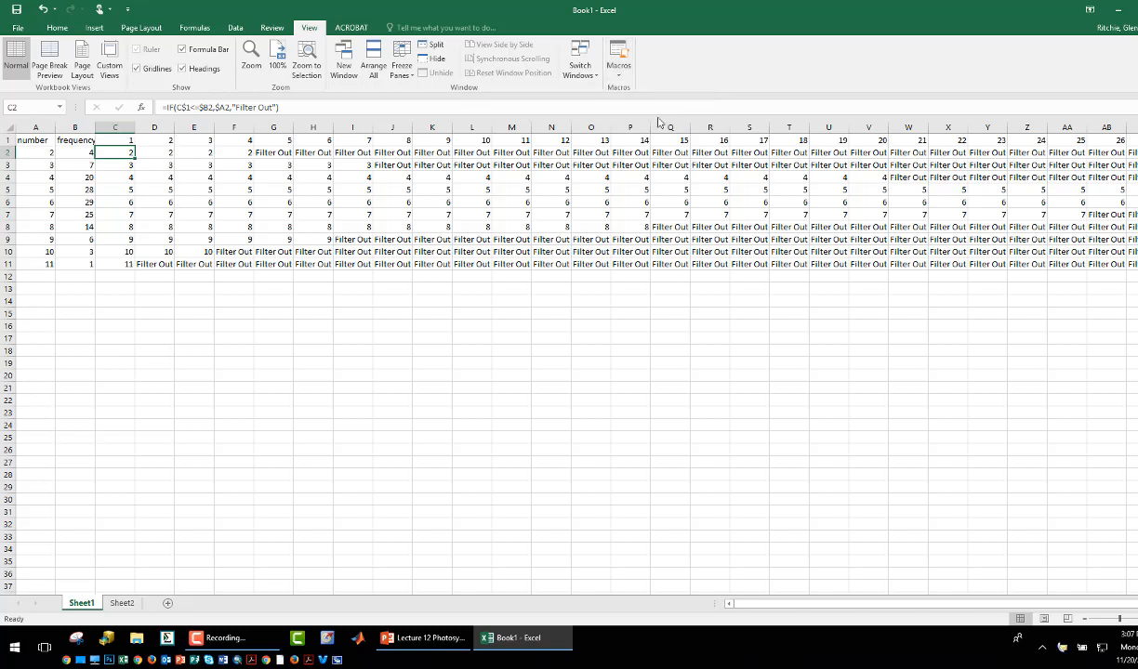
Start recording a macro stored in this workbook with the shortcut Ctrl+Shift+C
click(618, 75)
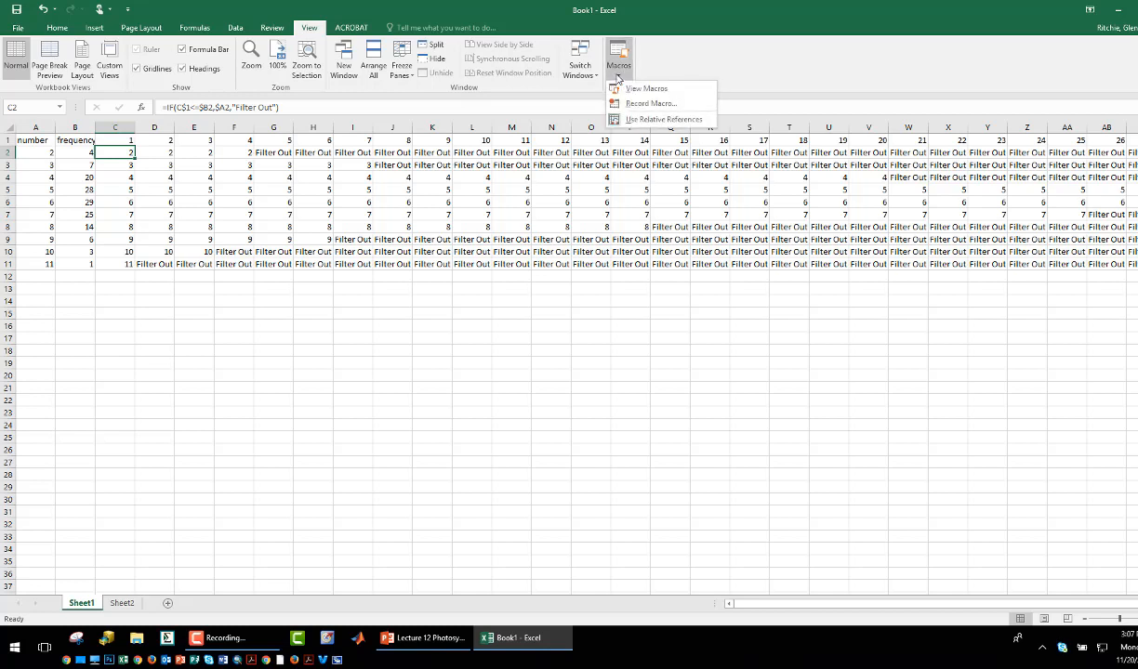
click(608, 102)
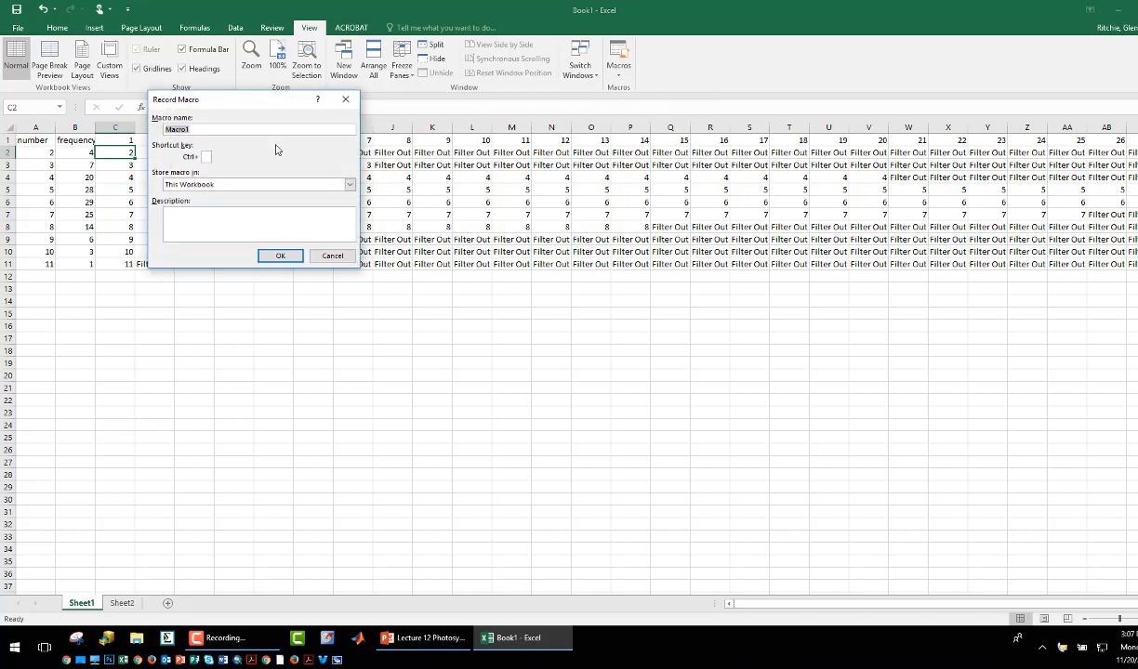
click(203, 156)
text(C)
click(280, 256)
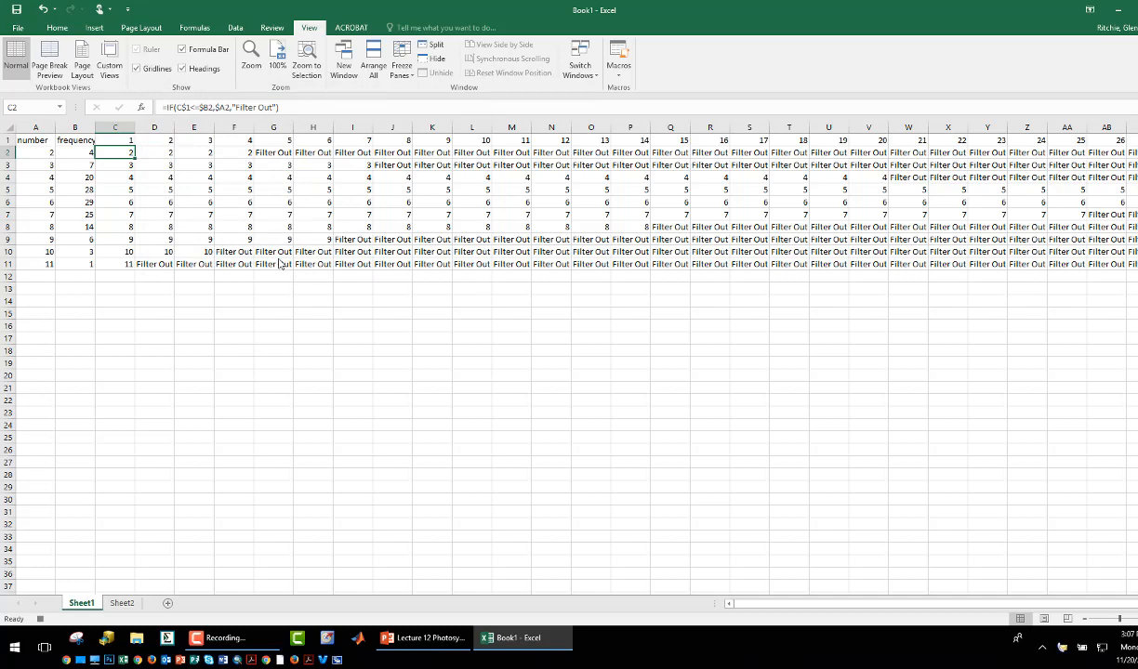
Copy C2:AE2 on Sheet1 and paste it into A1 of Sheet2 as transposed values only
key(ctrl+shift+Right)
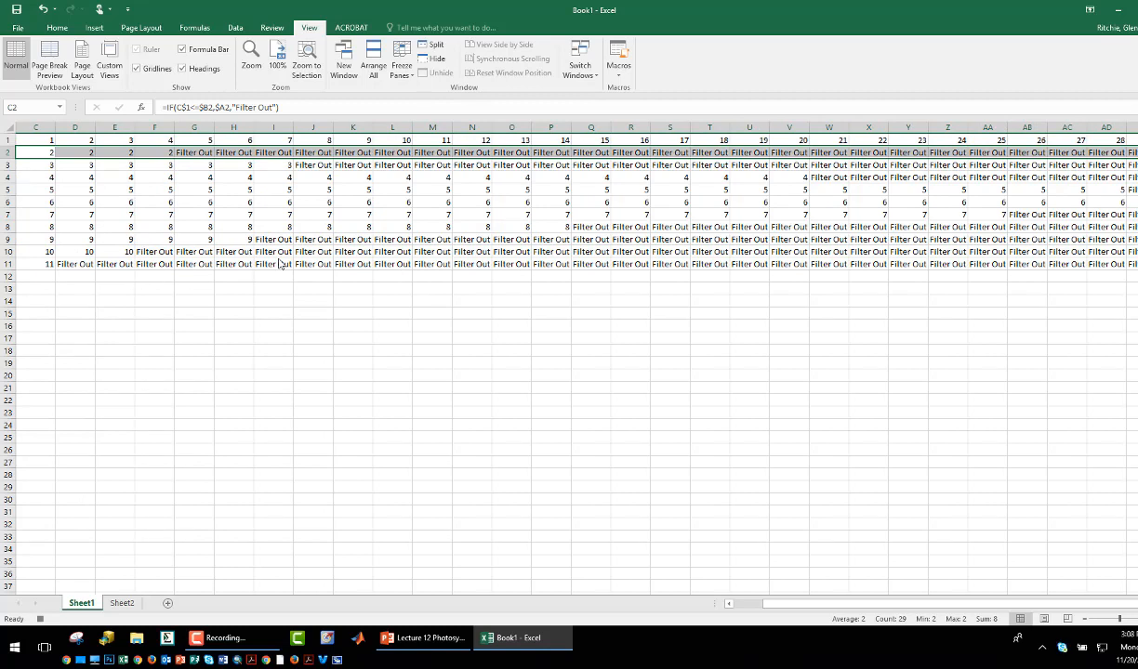
drag(42, 147, 1125, 149)
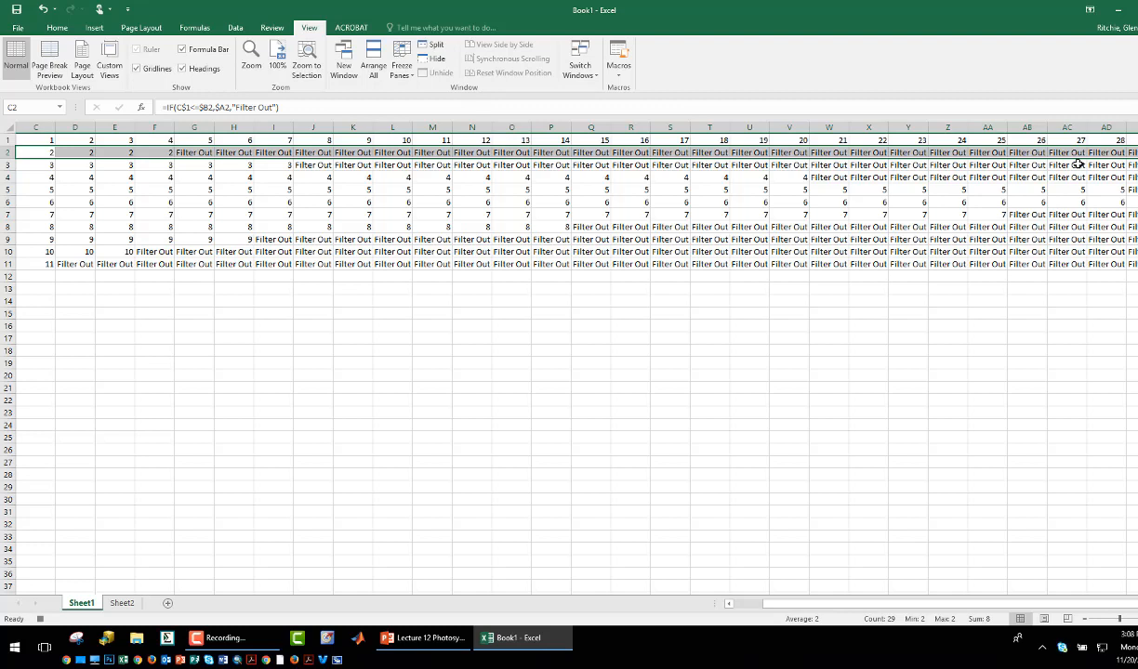
key(ctrl+c)
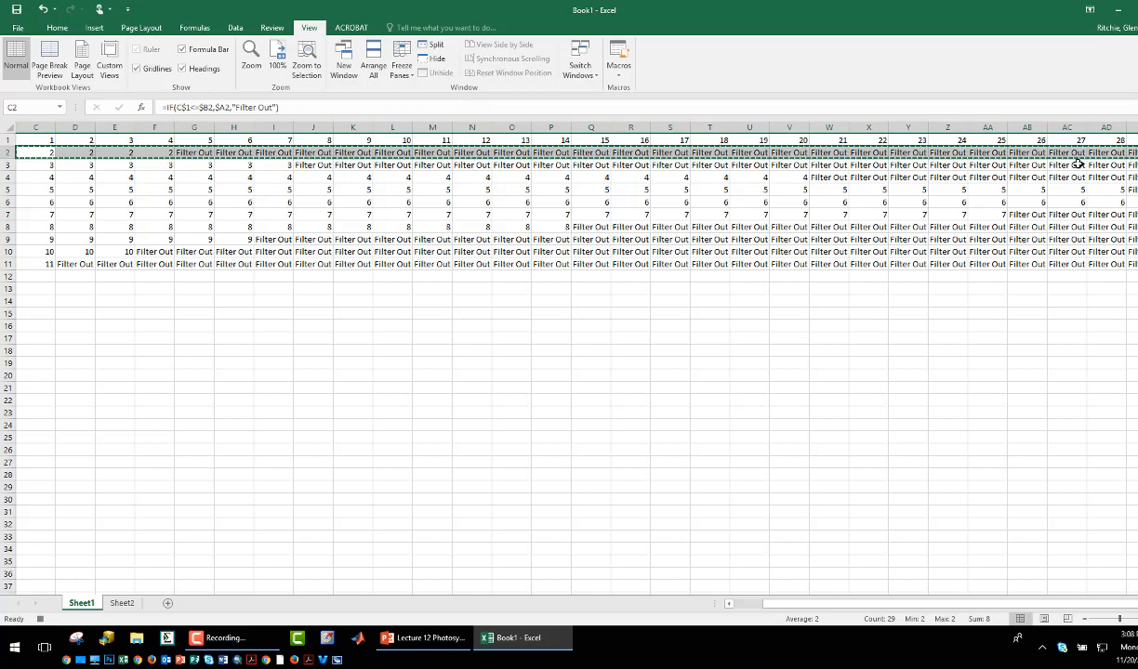
key(ctrl+Page_Down)
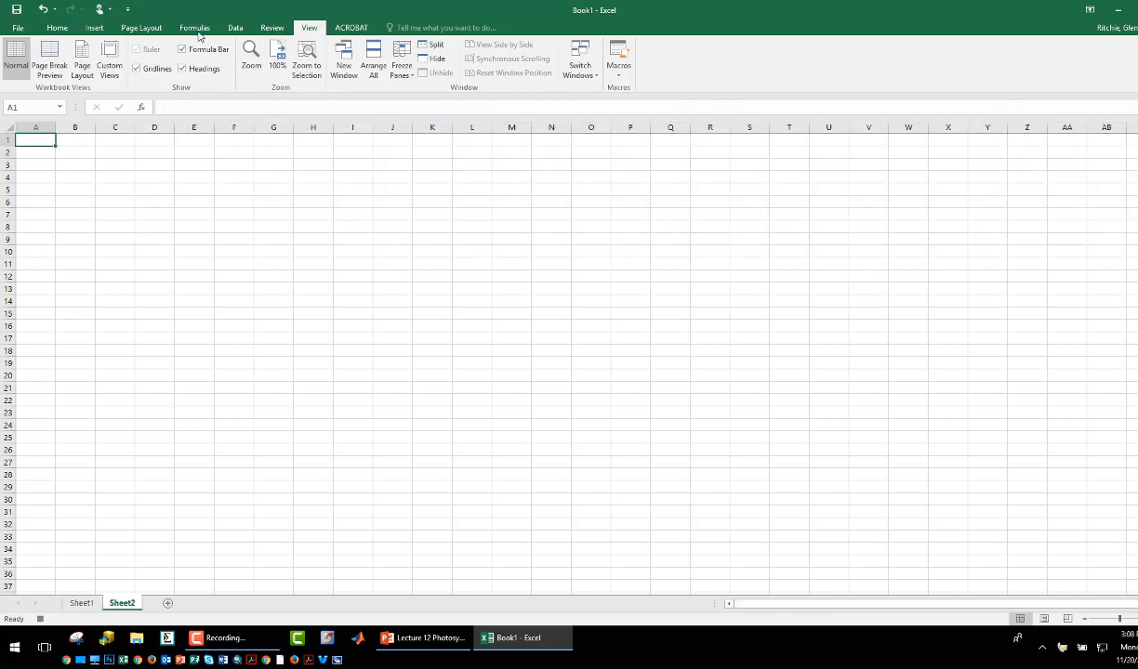
click(57, 27)
click(17, 69)
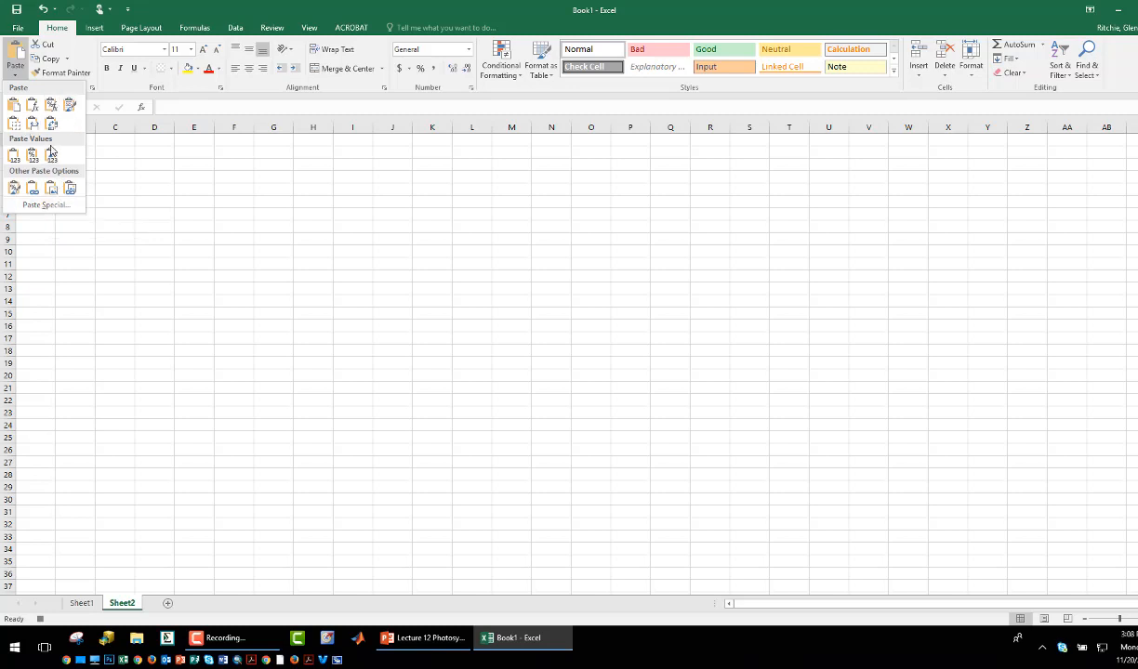
click(25, 207)
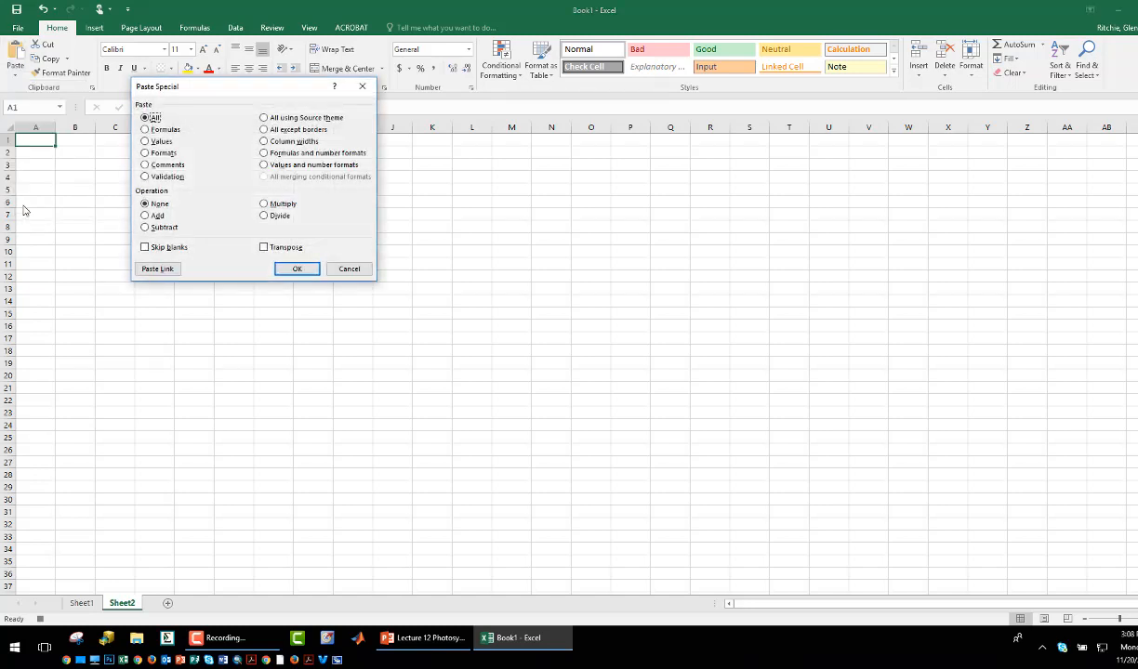
click(146, 141)
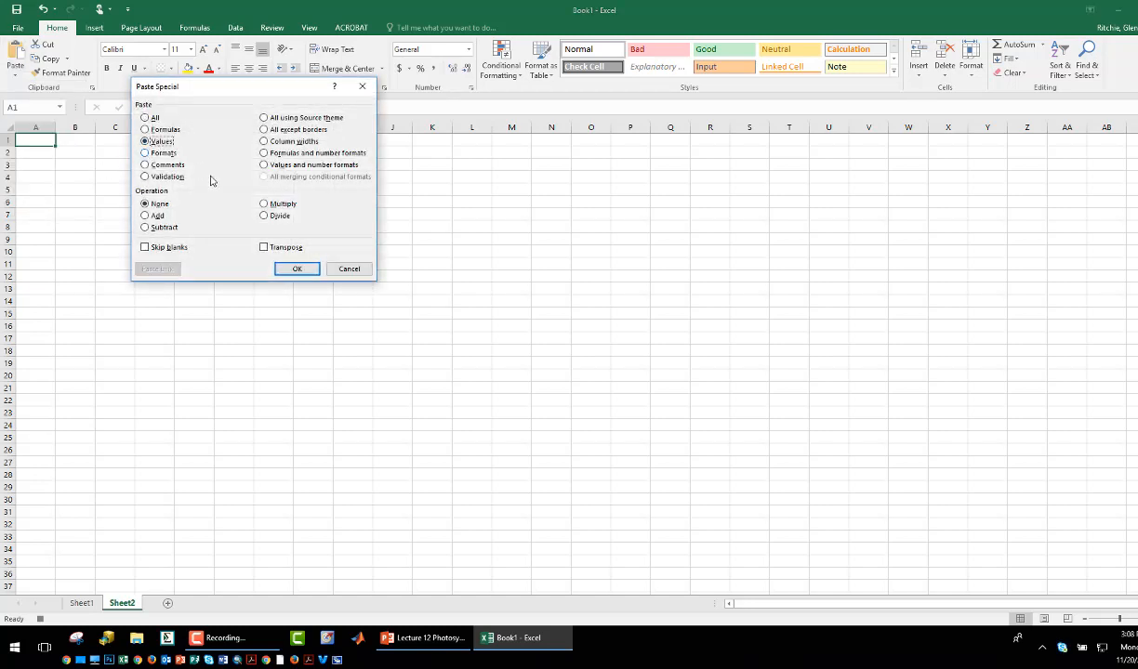
click(268, 247)
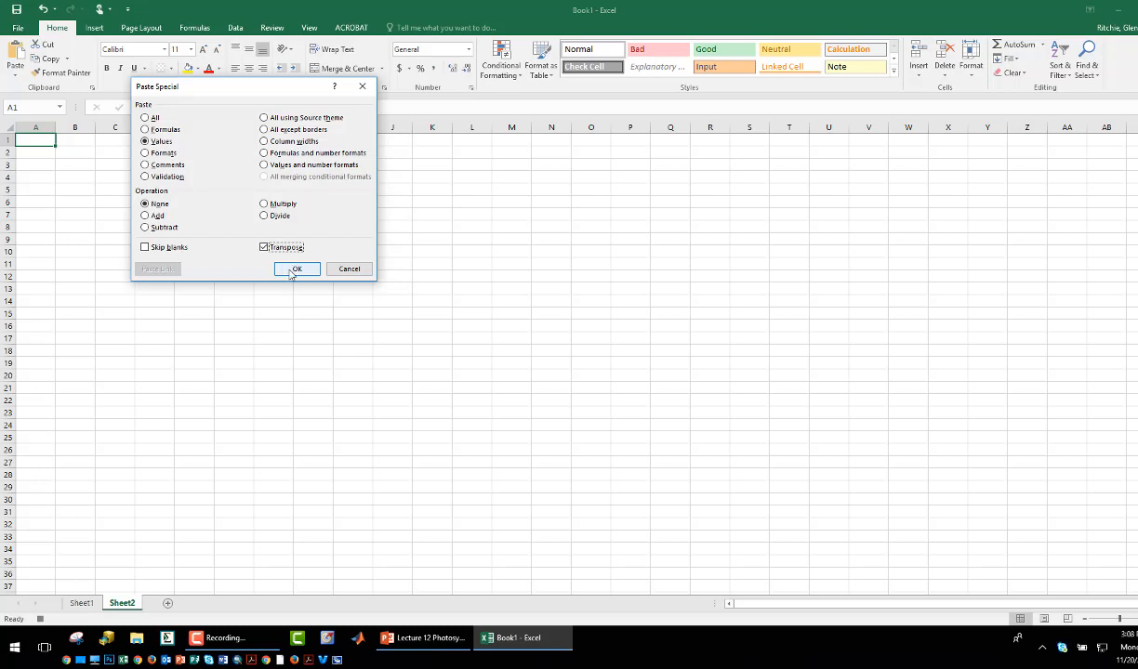
click(294, 270)
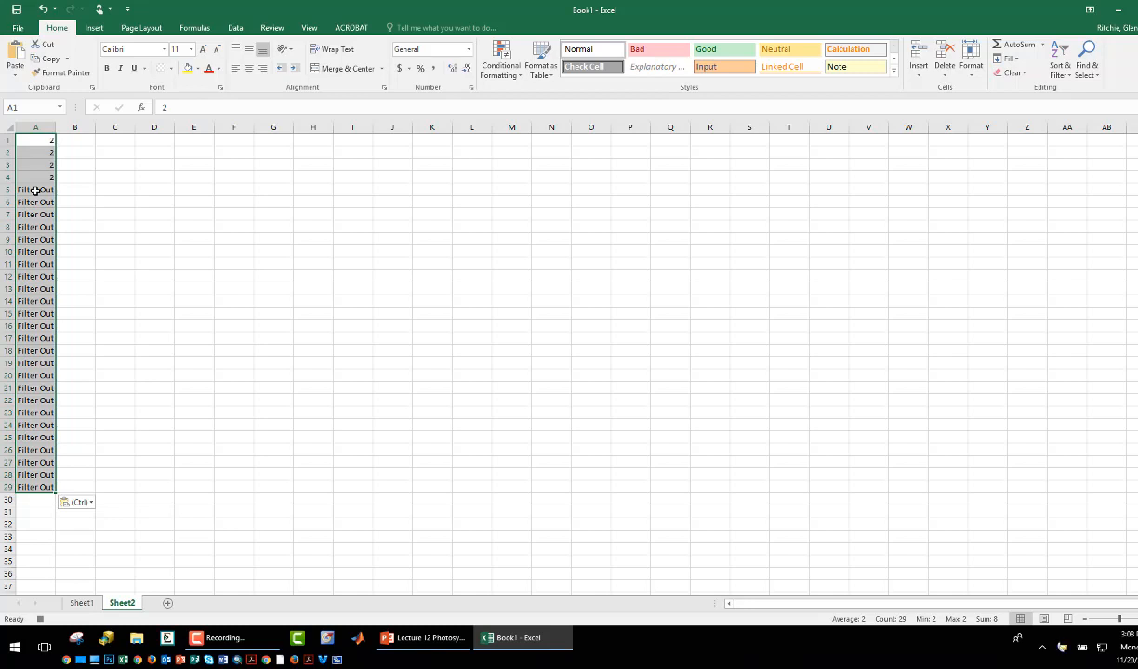
Select A30 on Sheet2 as the next paste cell and C3 on Sheet1 as the next row's start, ending copy mode
click(34, 501)
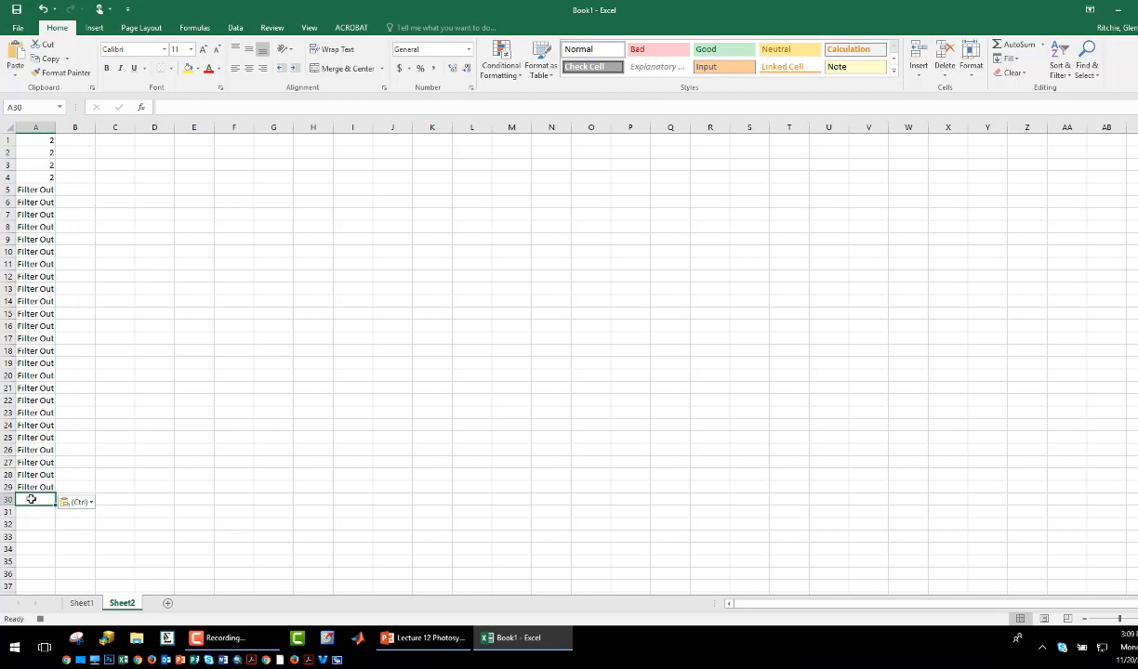
key(ctrl+Page_Up)
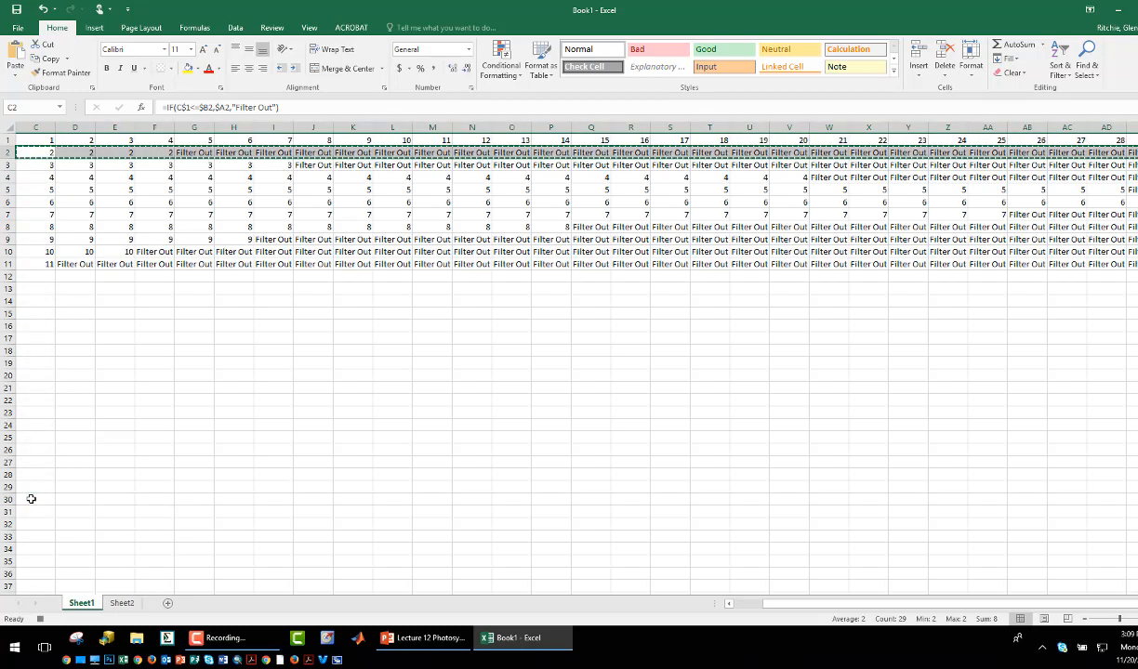
click(29, 165)
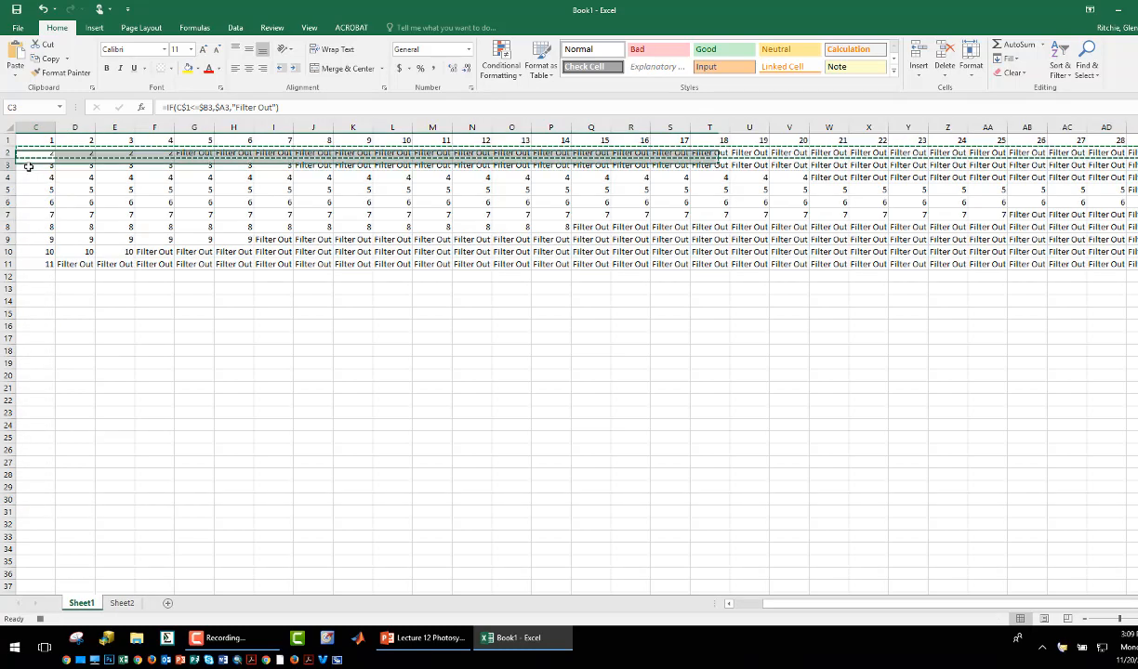
key(Escape)
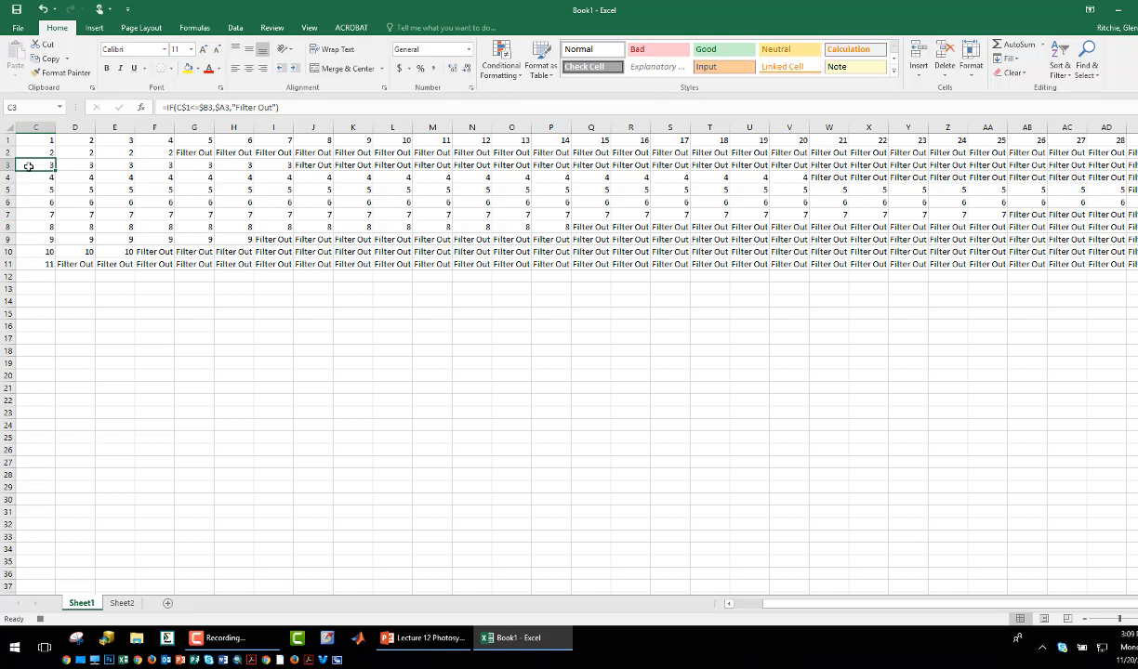
Stop recording the macro
click(307, 28)
click(624, 78)
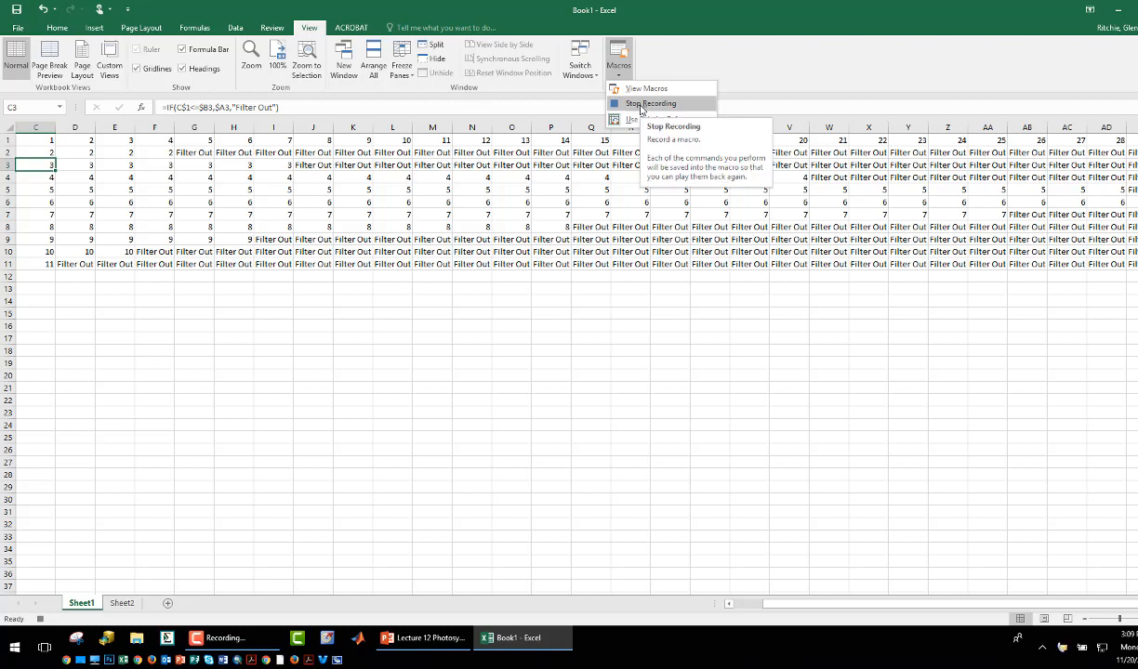
click(640, 104)
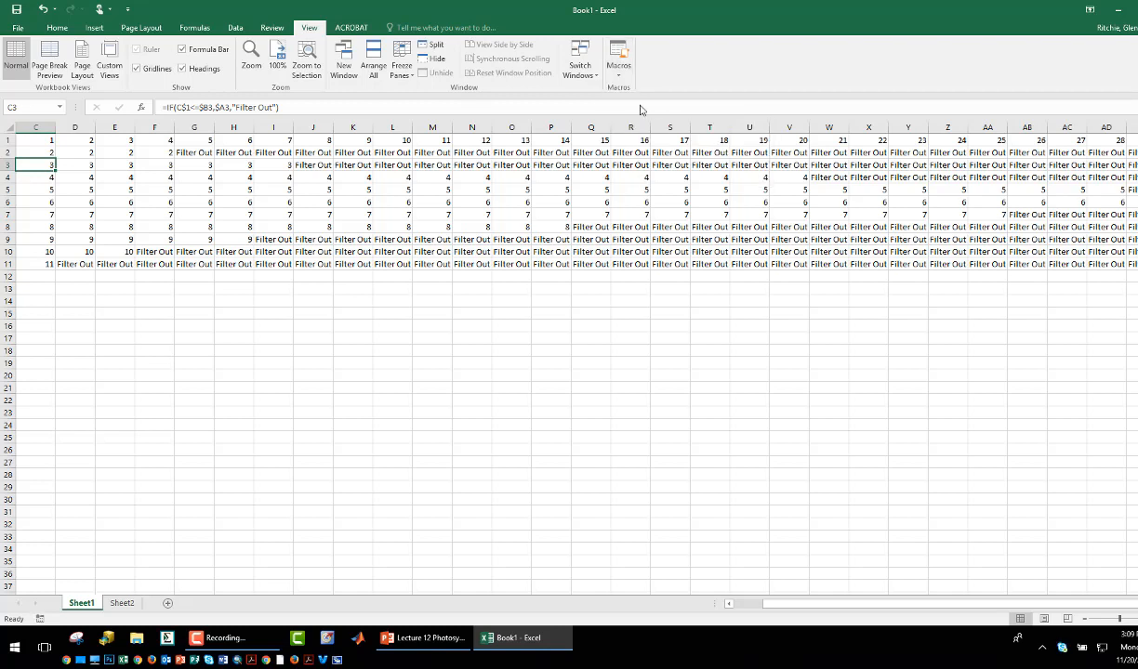
Open the recorded macro's code and wrap its commands in a Do Until ActiveCell = "" loop closed by Loop
click(620, 67)
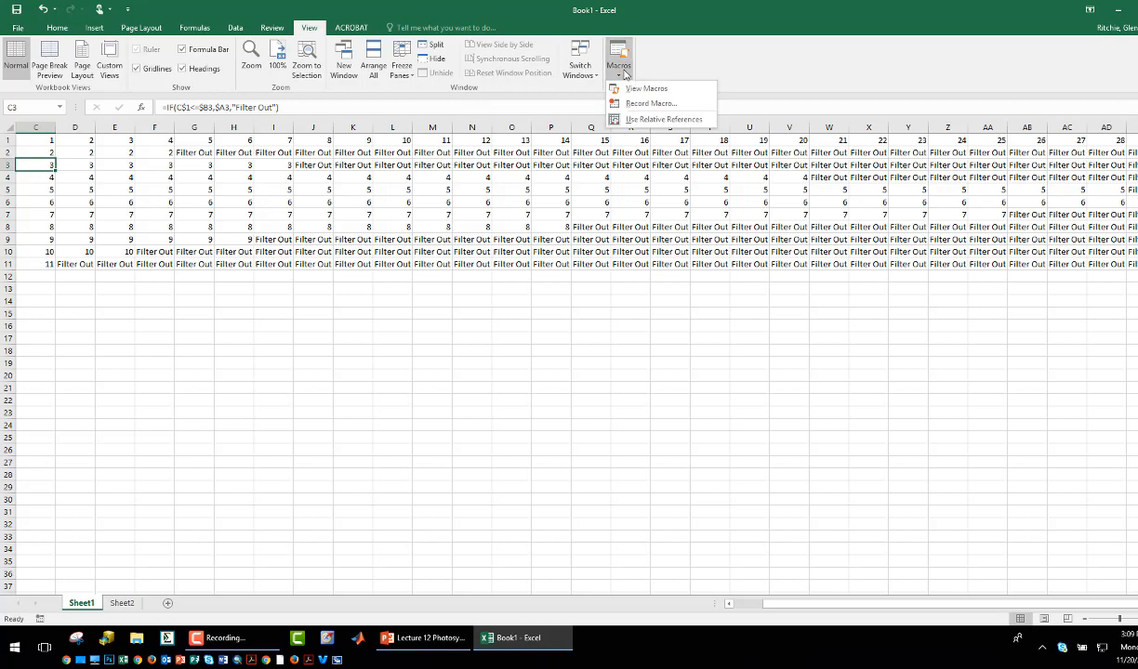
click(635, 93)
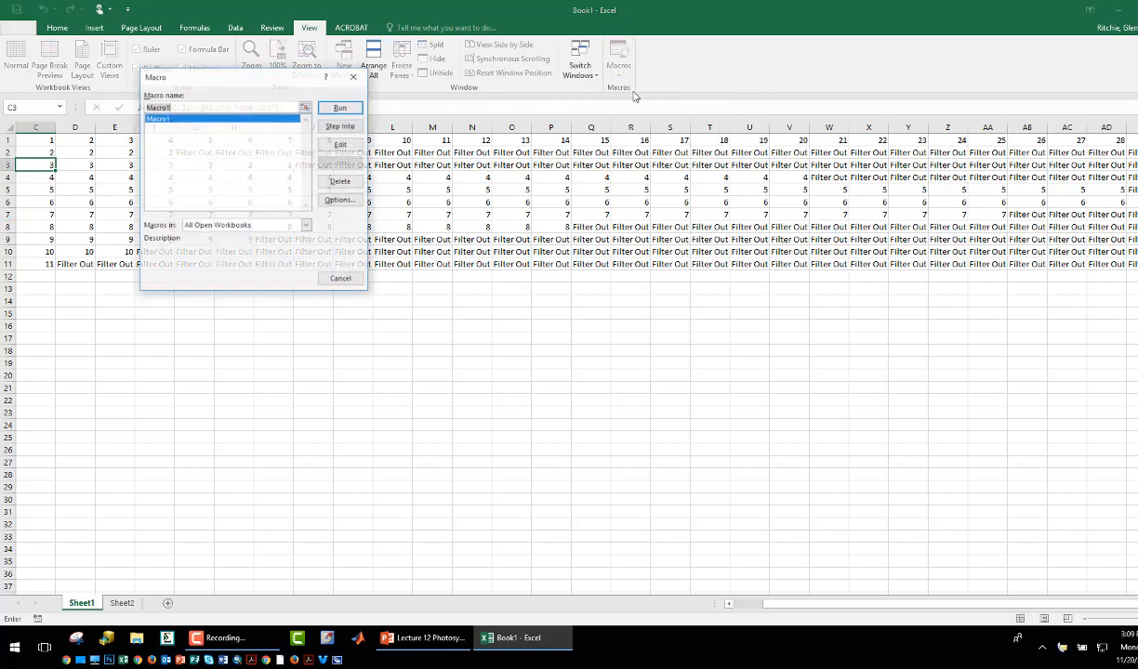
click(337, 145)
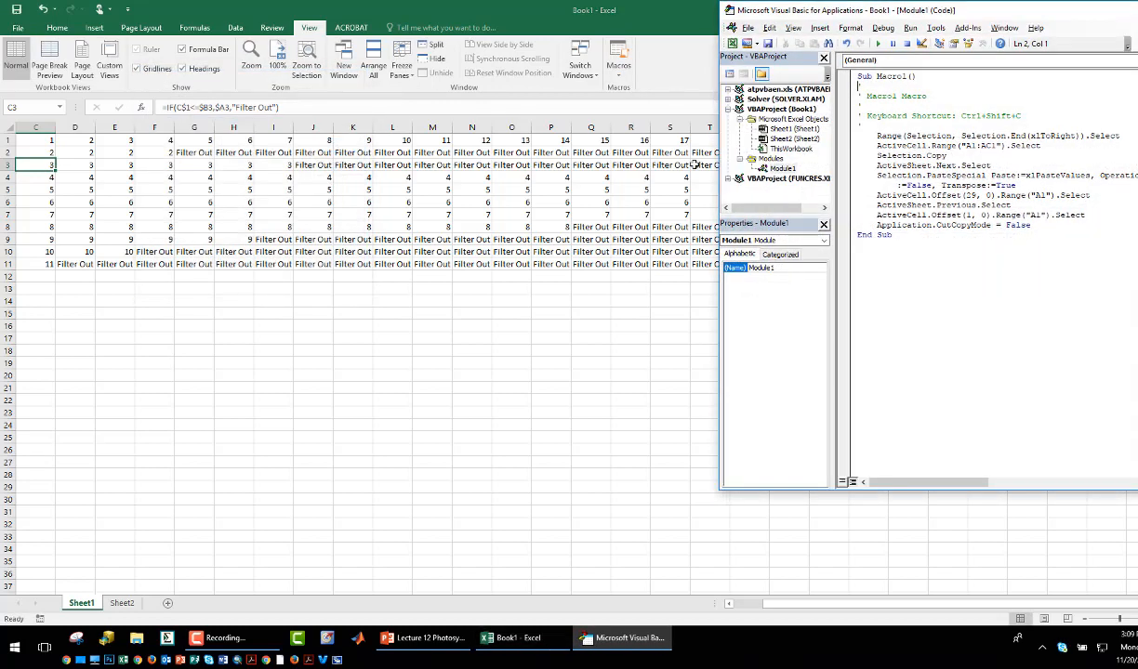
click(865, 137)
key(Return)
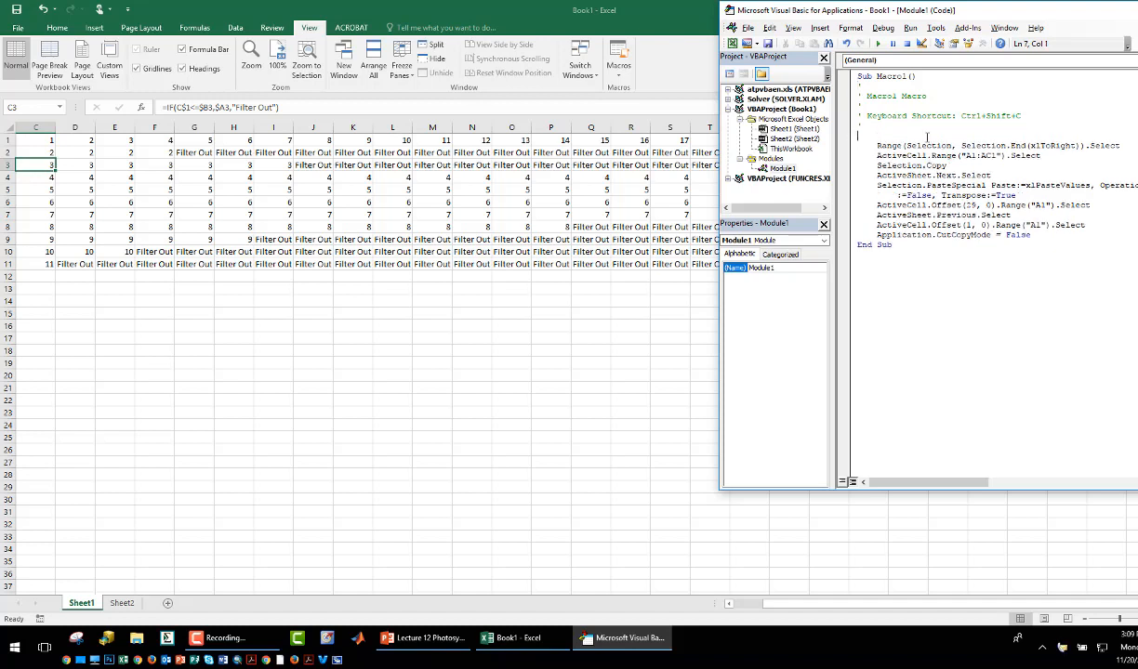
text(do until activecell <>)
key(BackSpace)
text(="")
click(1018, 233)
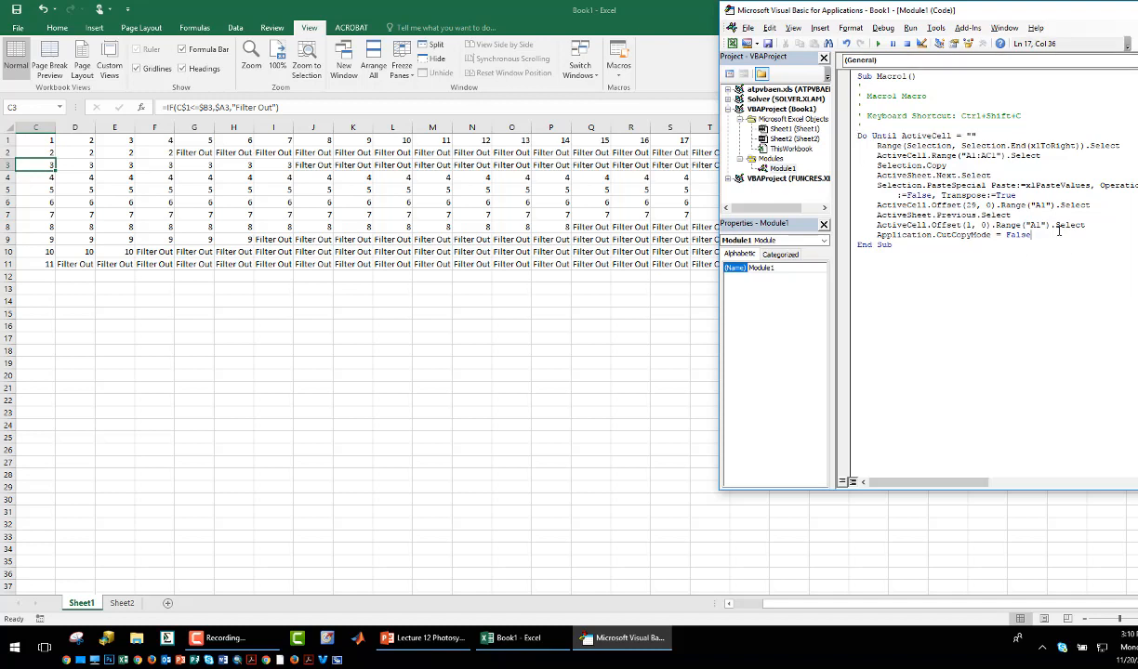
key(Return)
text(loop)
Remove the Do Until and Loop lines from the macro code and return to the workbook
drag(858, 135, 1003, 137)
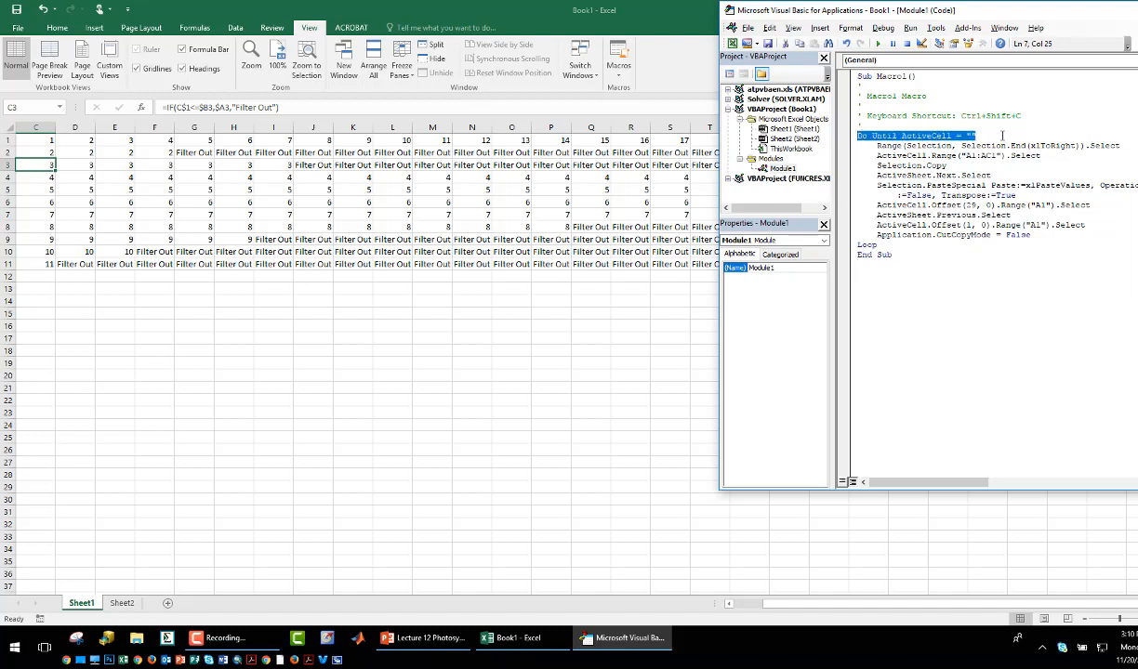
key(ctrl+x)
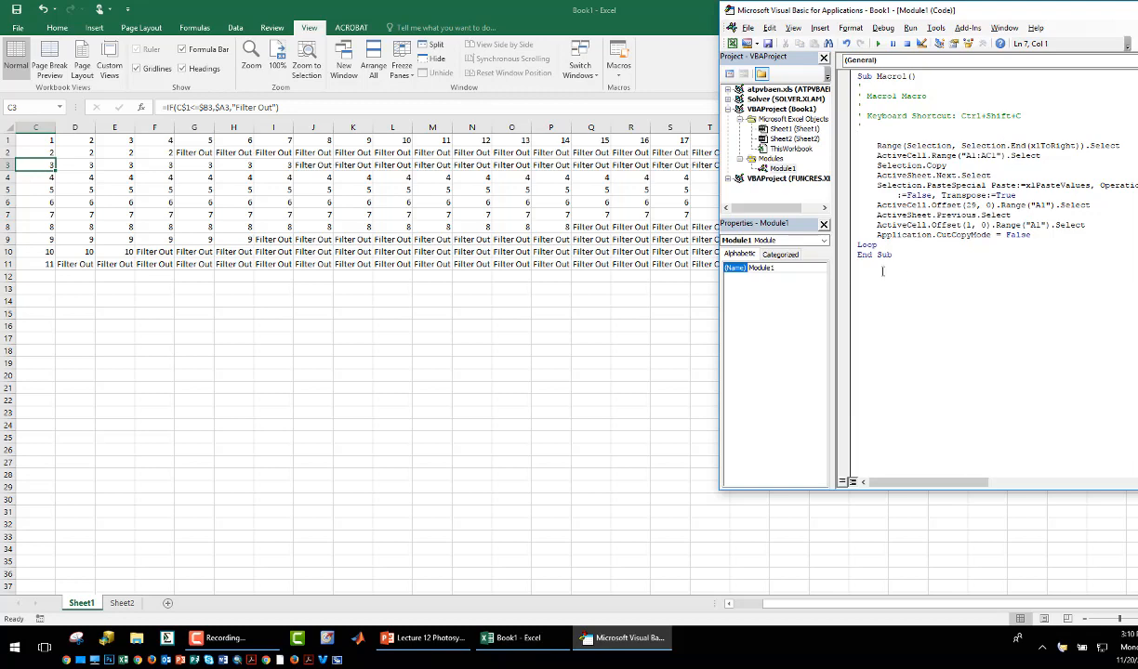
drag(888, 243, 855, 244)
key(ctrl+x)
drag(1026, 17, 781, 17)
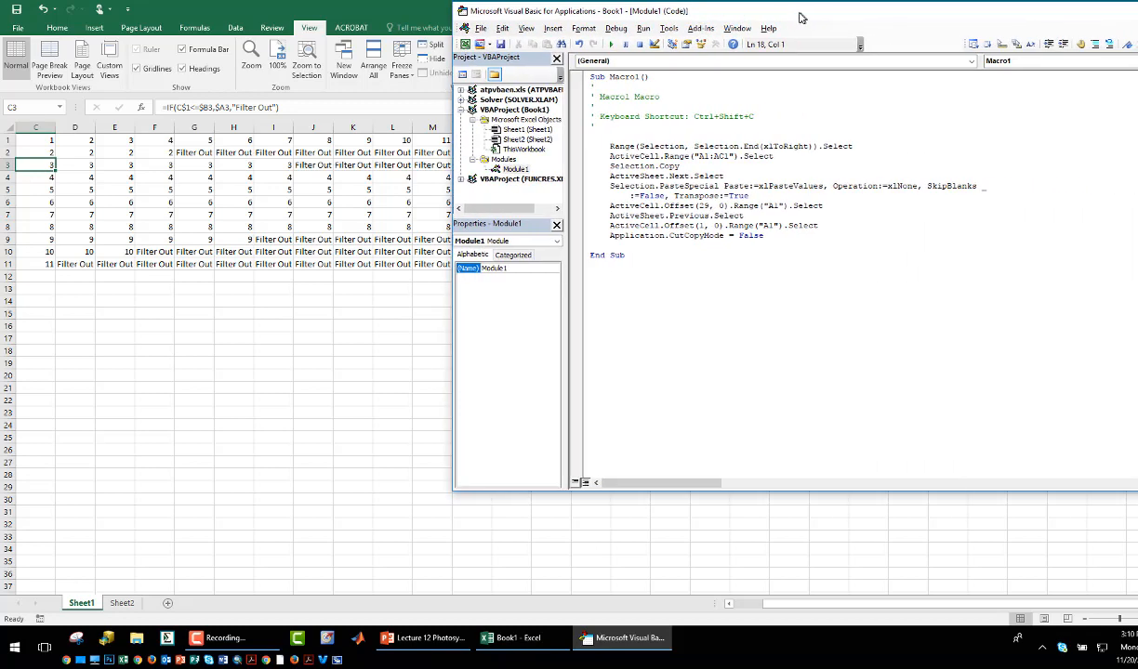
key(alt+q)
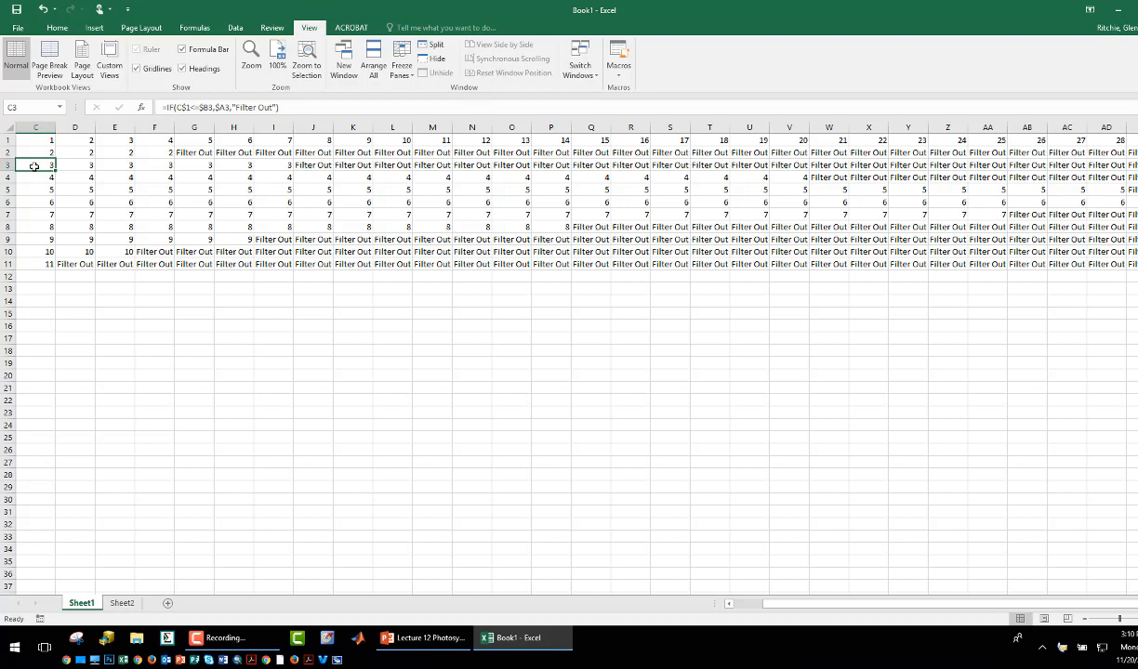
Run the recorded macro once for each remaining data row on Sheet1, starting at C3 and continuing through row 11
key(Down)
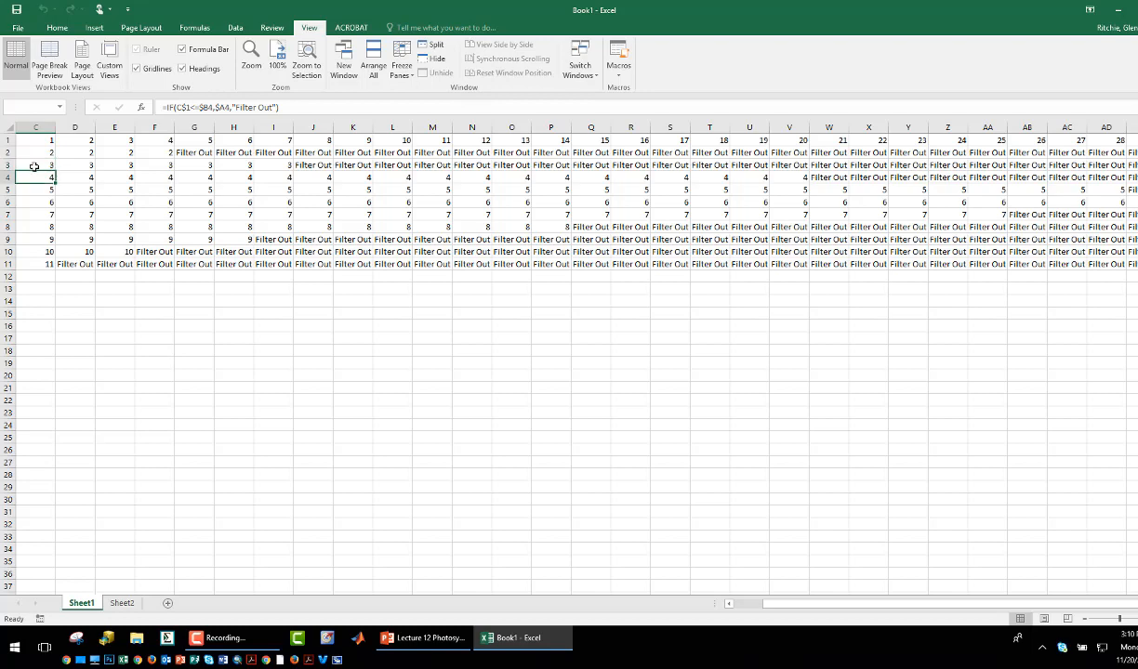
key(Down)
key(Down)
key(Down)
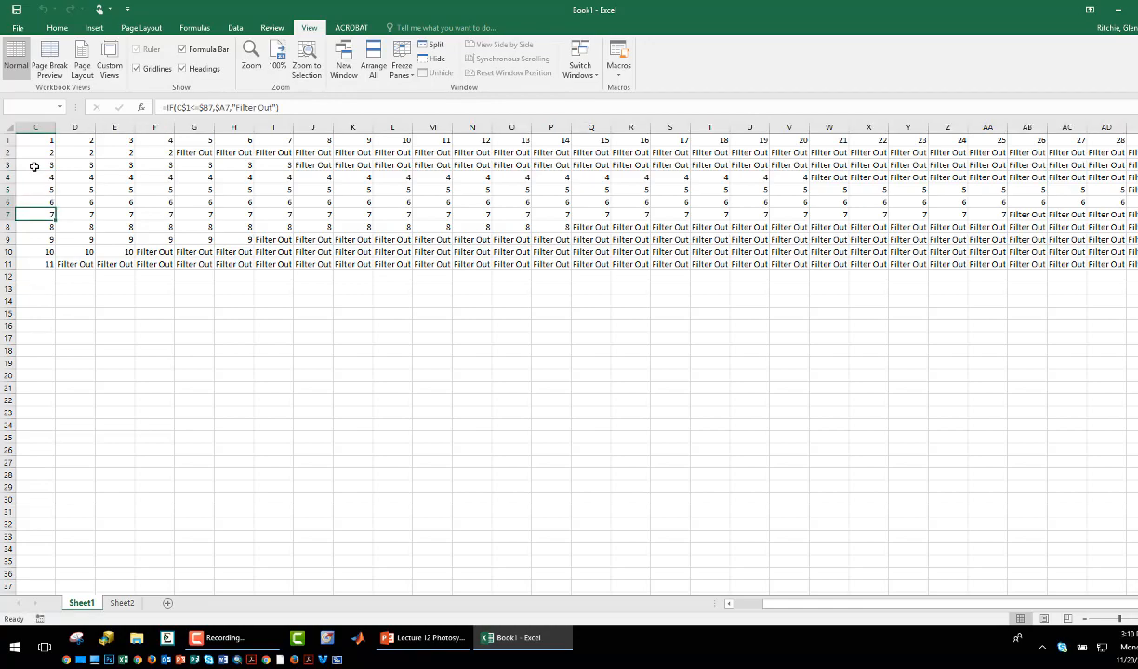
key(Down)
key(Down)
key(Down)
key(Down)
key(Down)
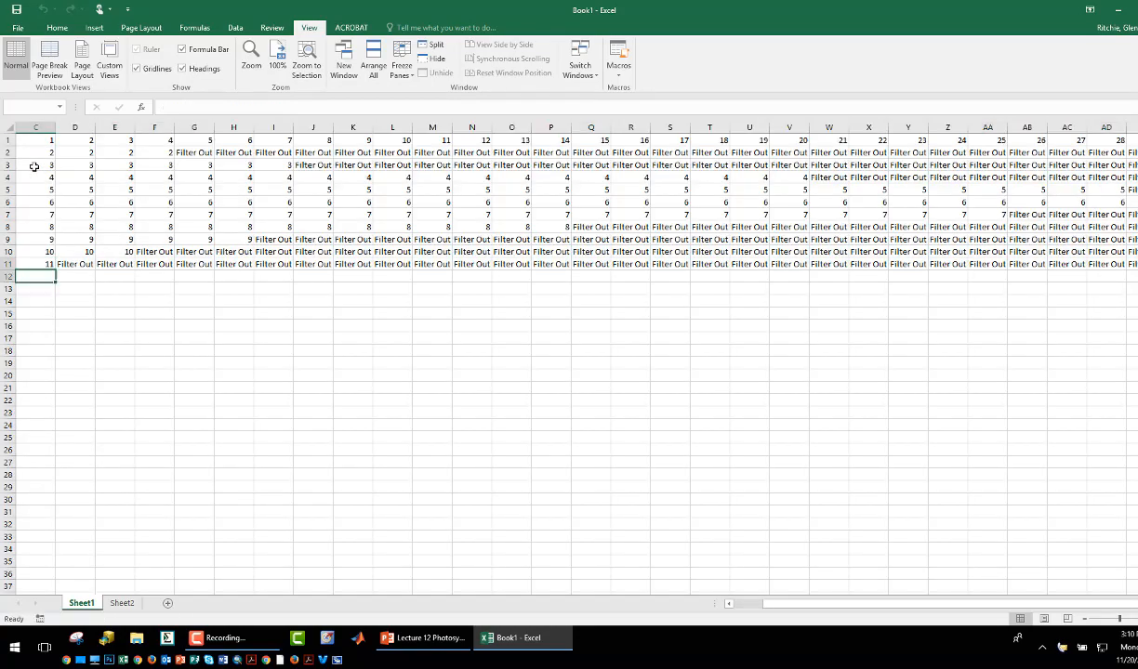
key(ctrl+a)
key(ctrl+c)
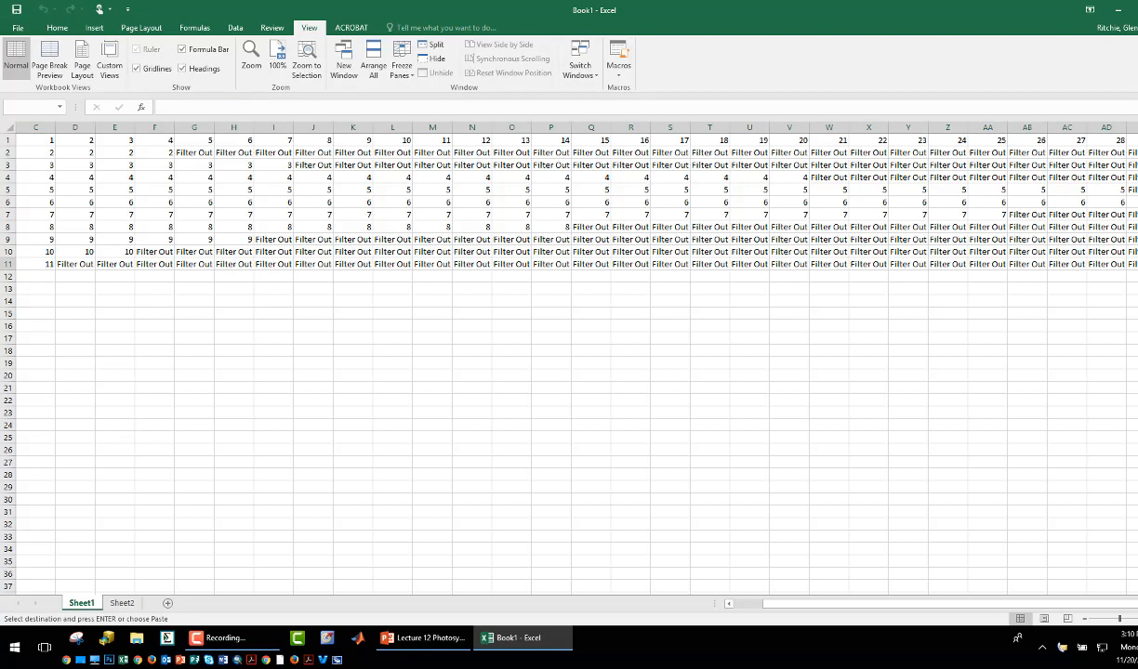
click(391, 299)
click(118, 287)
key(Escape)
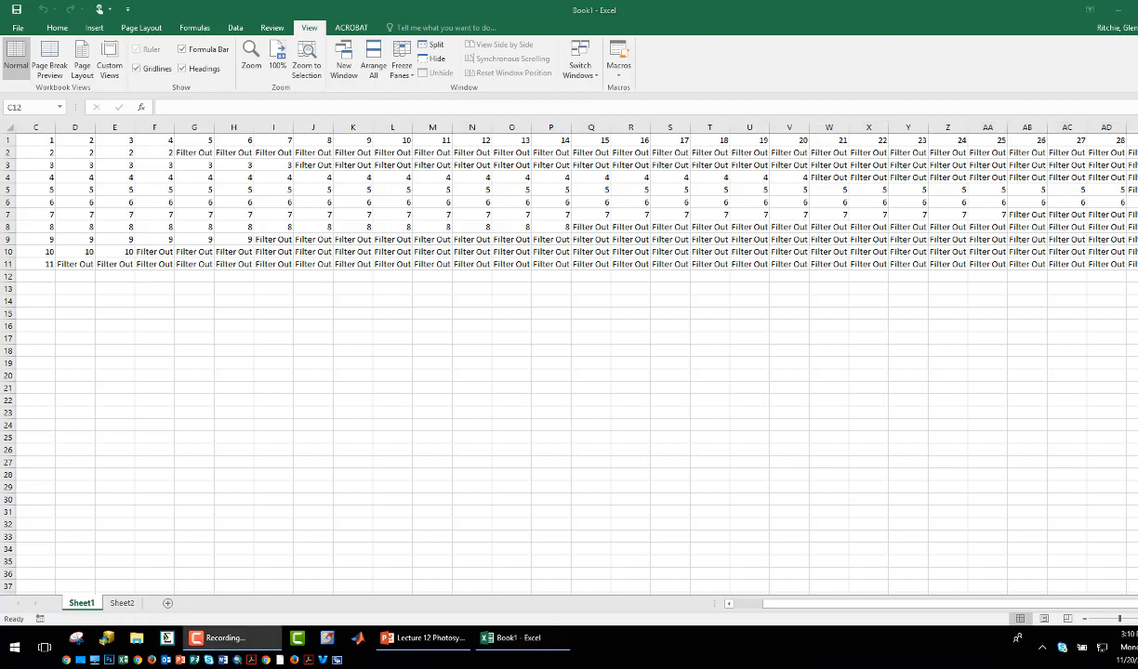
key(alt+Tab)
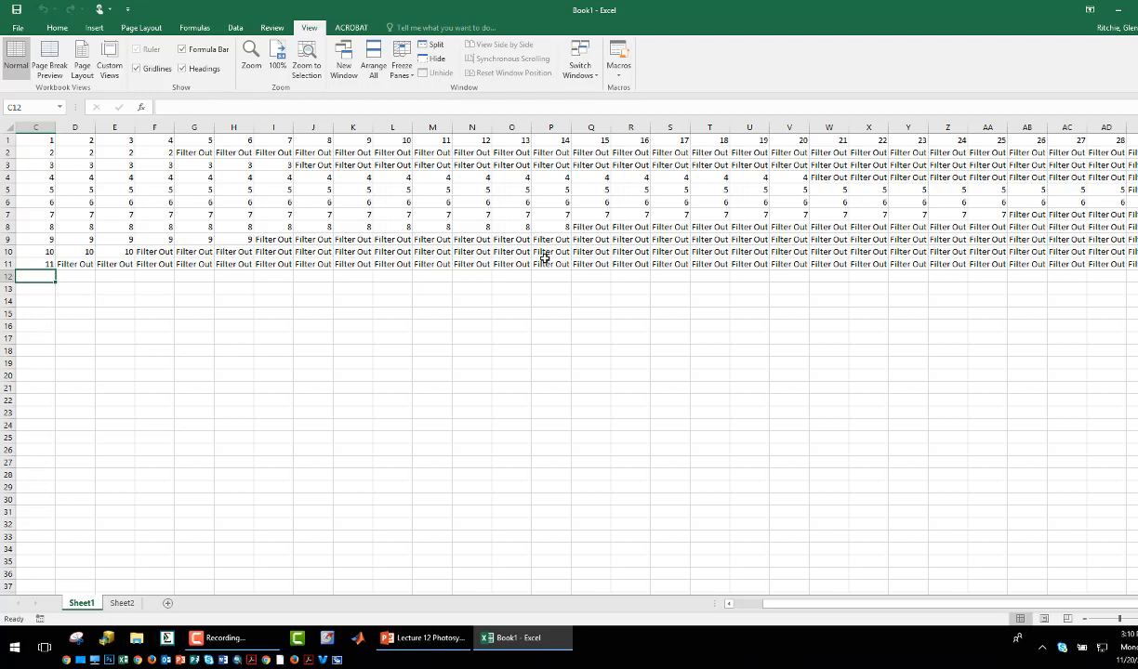
Turn on filtering for the stacked values in column A of Sheet2
click(125, 602)
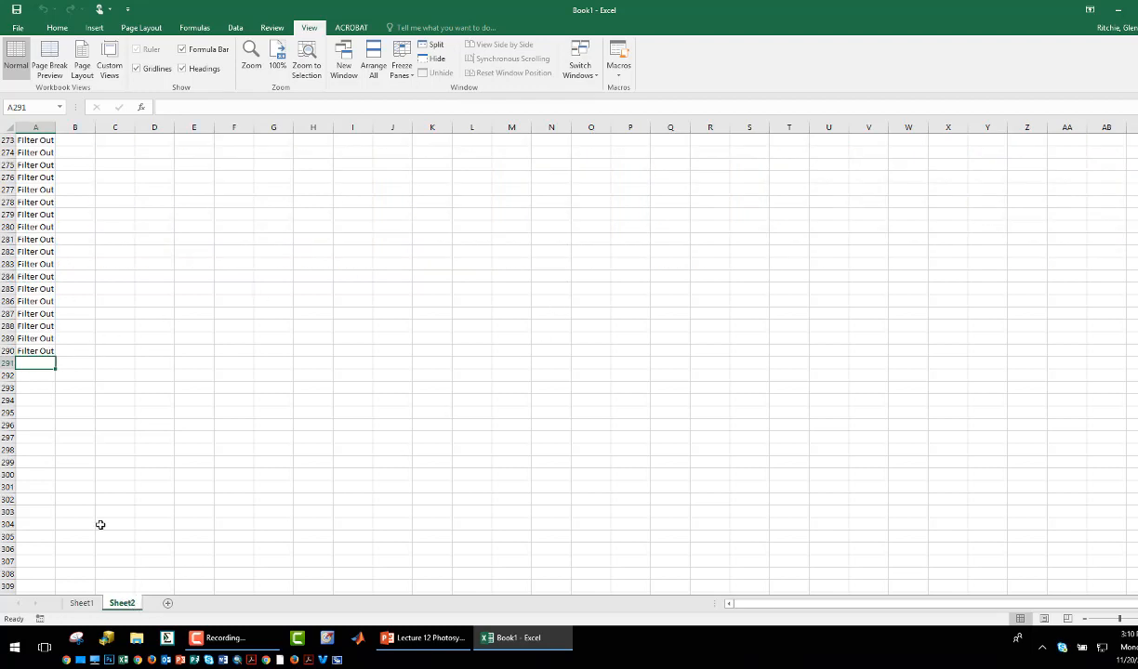
click(41, 265)
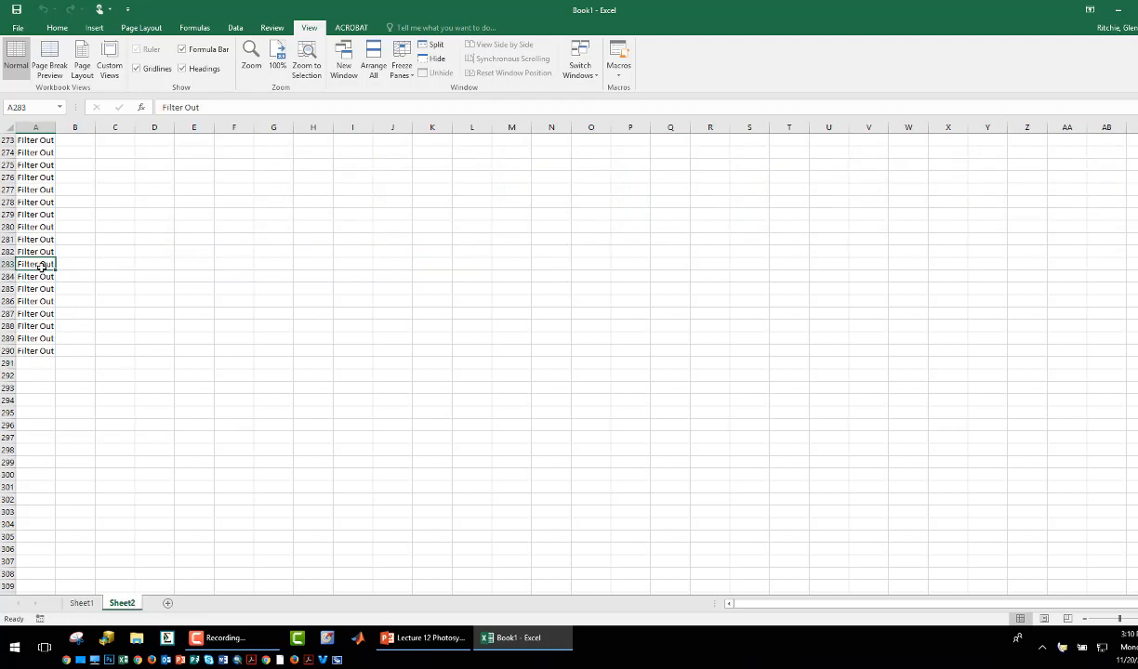
key(ctrl+Home)
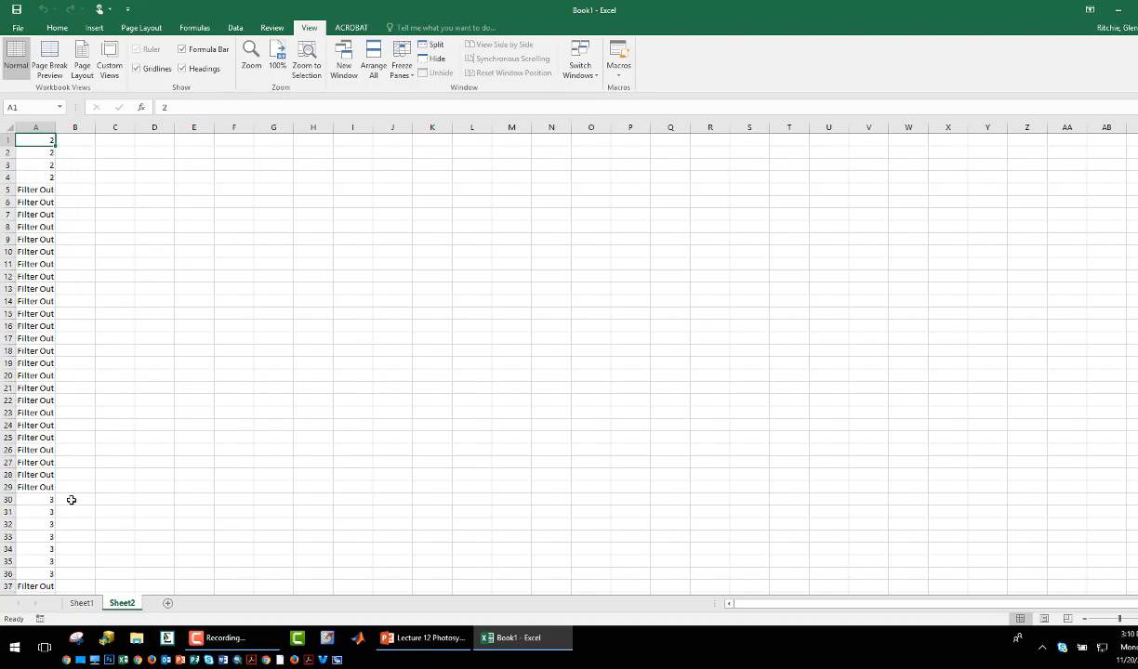
click(35, 127)
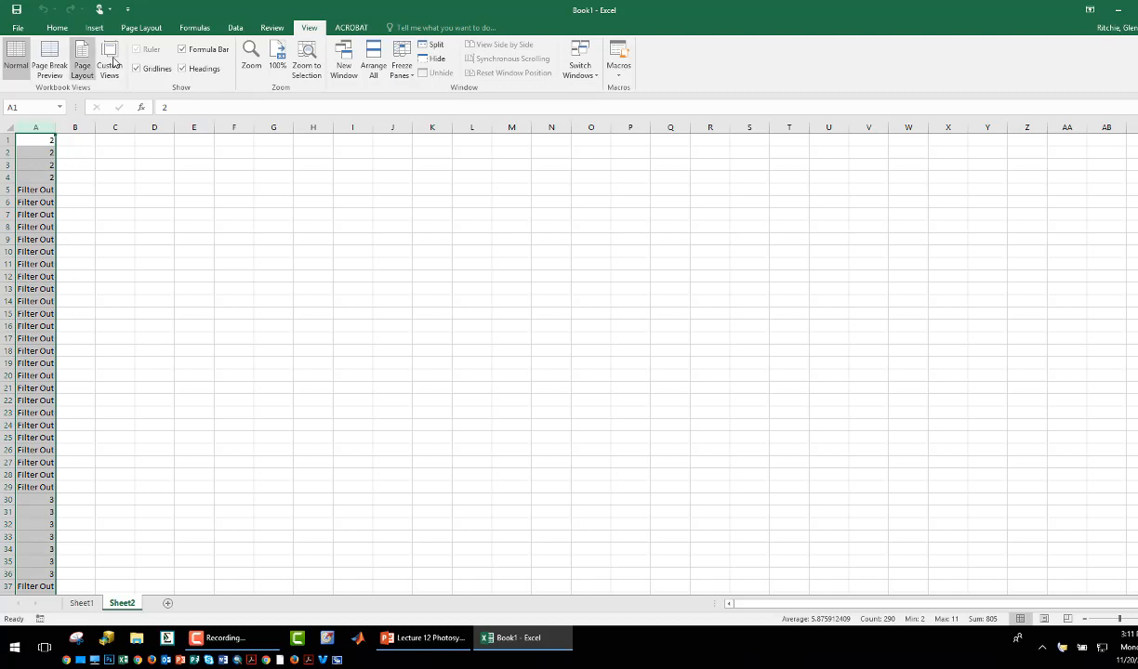
click(234, 29)
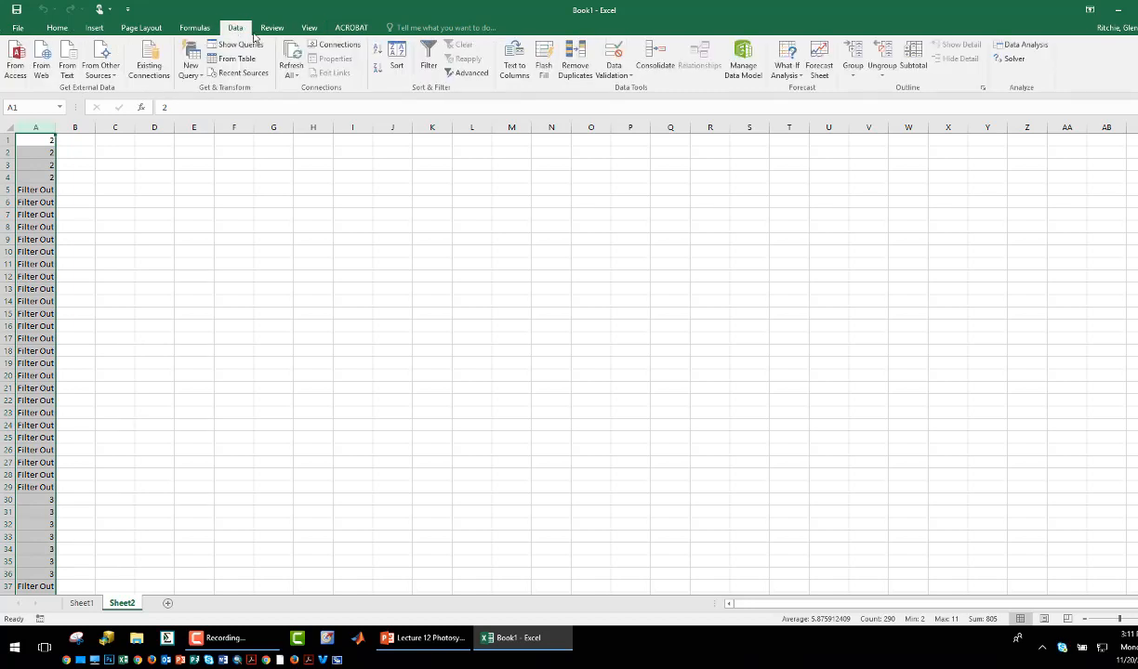
click(429, 57)
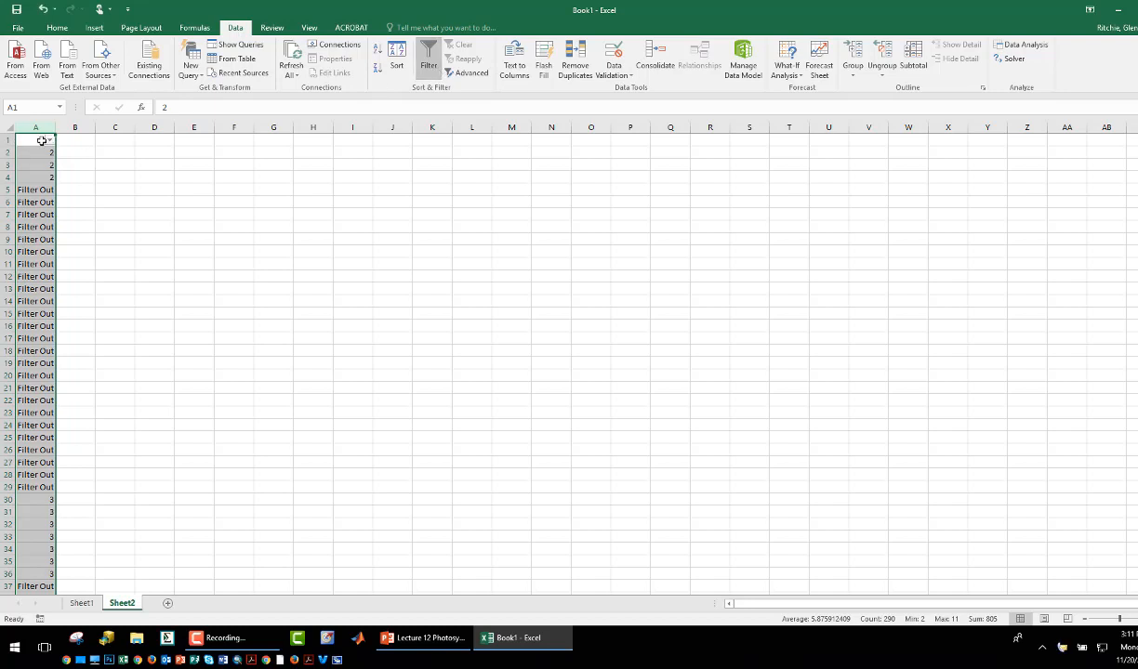
Filter column A to exclude the "Filter Out" entries and keep only the numbers
click(49, 141)
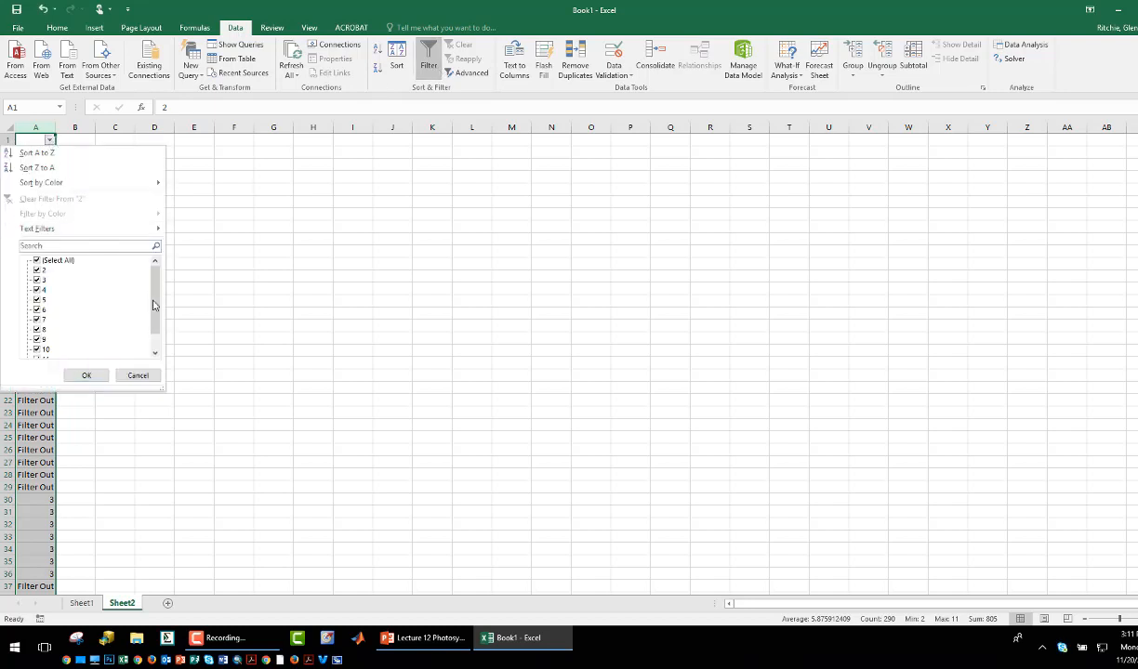
drag(154, 306, 154, 321)
click(37, 349)
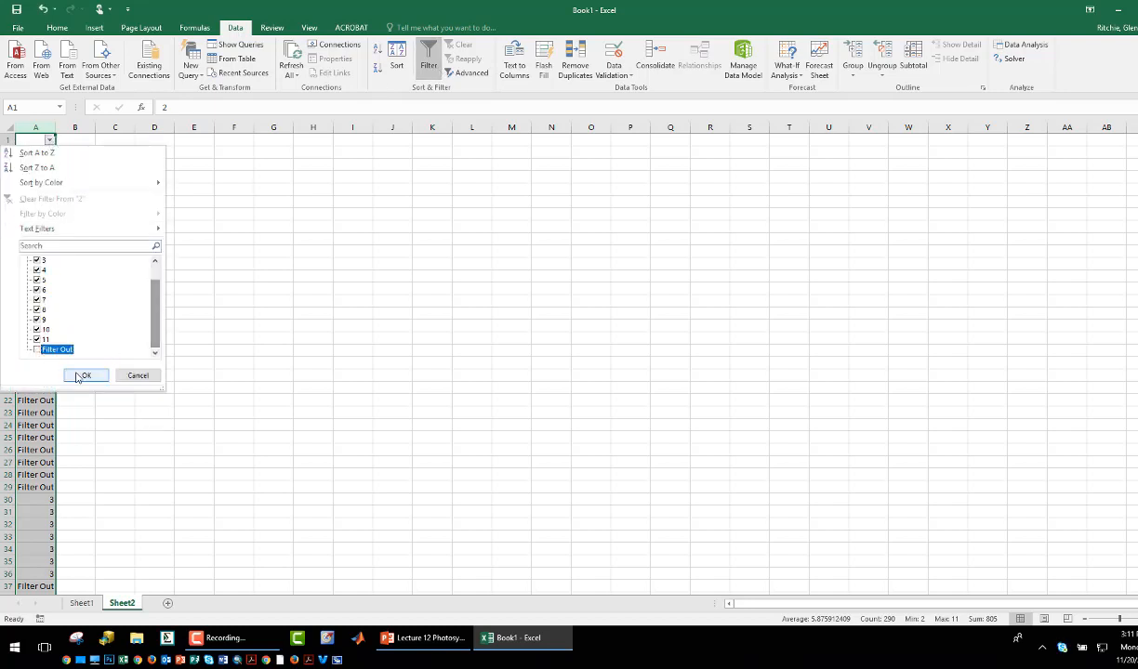
click(82, 376)
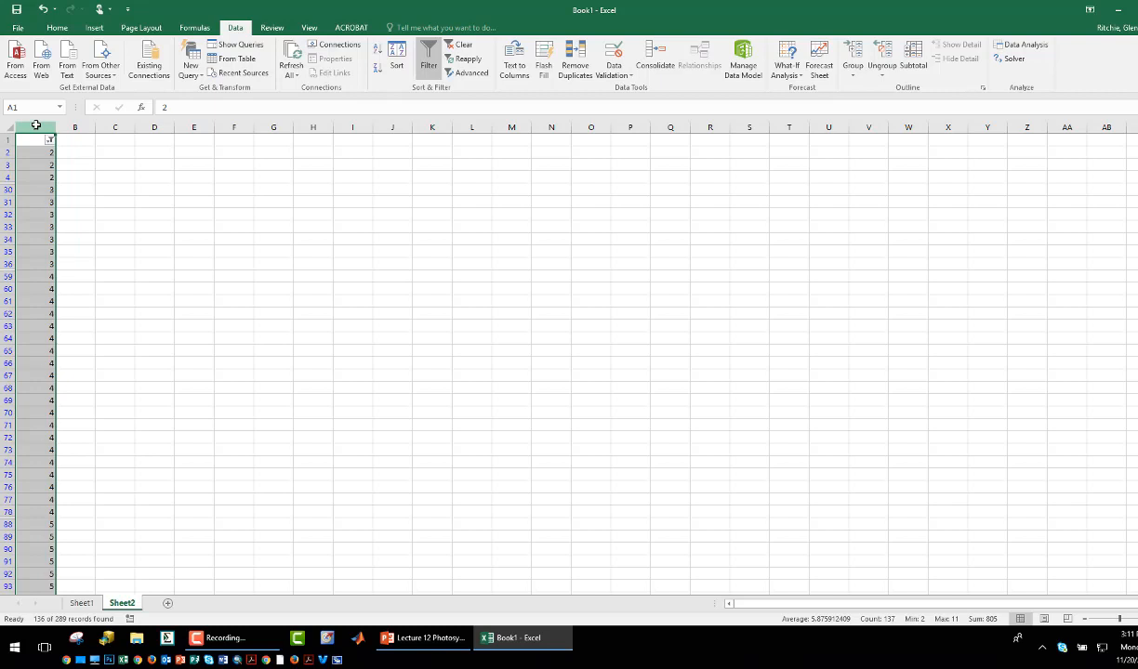
Copy the filtered values of column A into column C, starting at C1
key(ctrl+c)
click(122, 137)
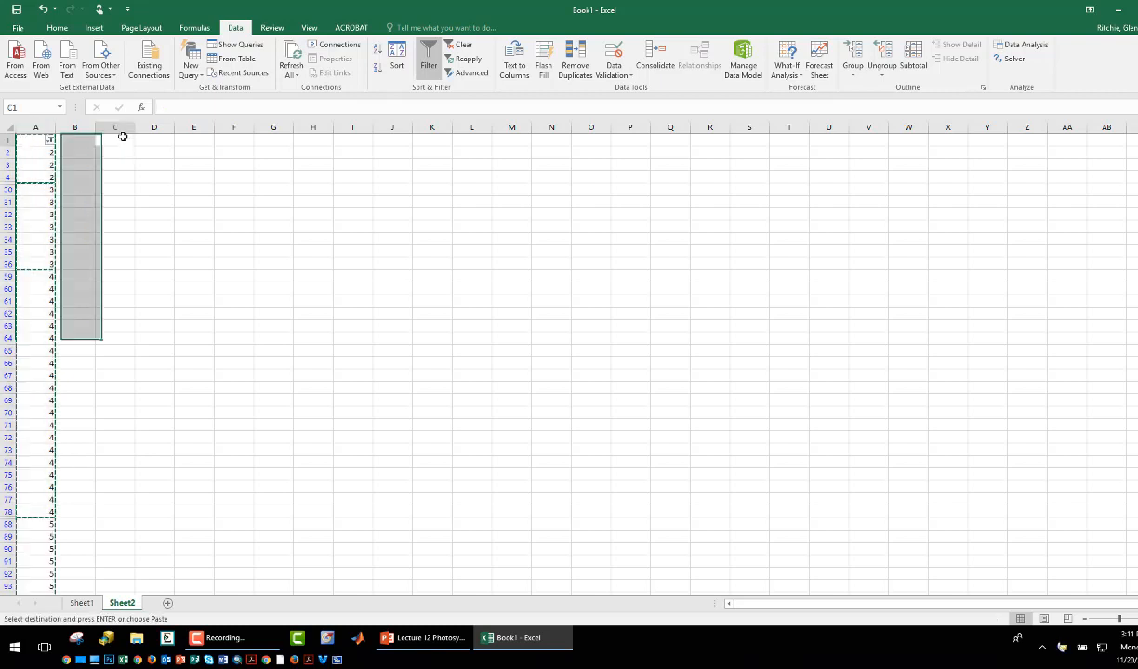
key(ctrl+v)
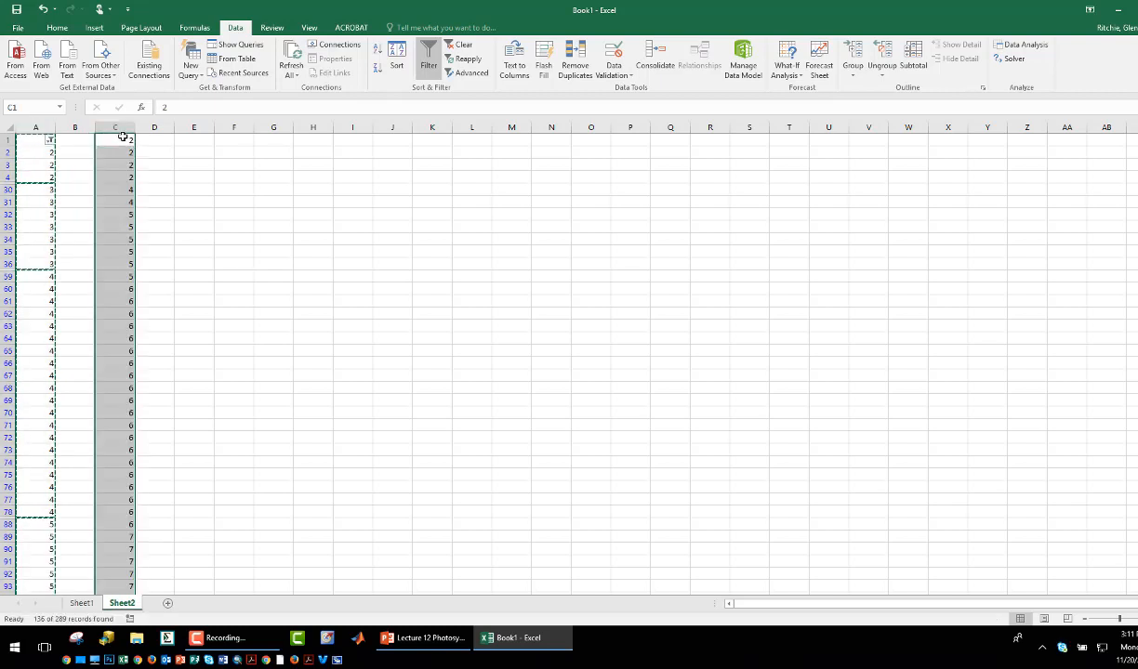
Turn off the filter and delete columns A and B so only the cleaned values remain
click(427, 65)
drag(35, 126, 89, 125)
right_click(89, 126)
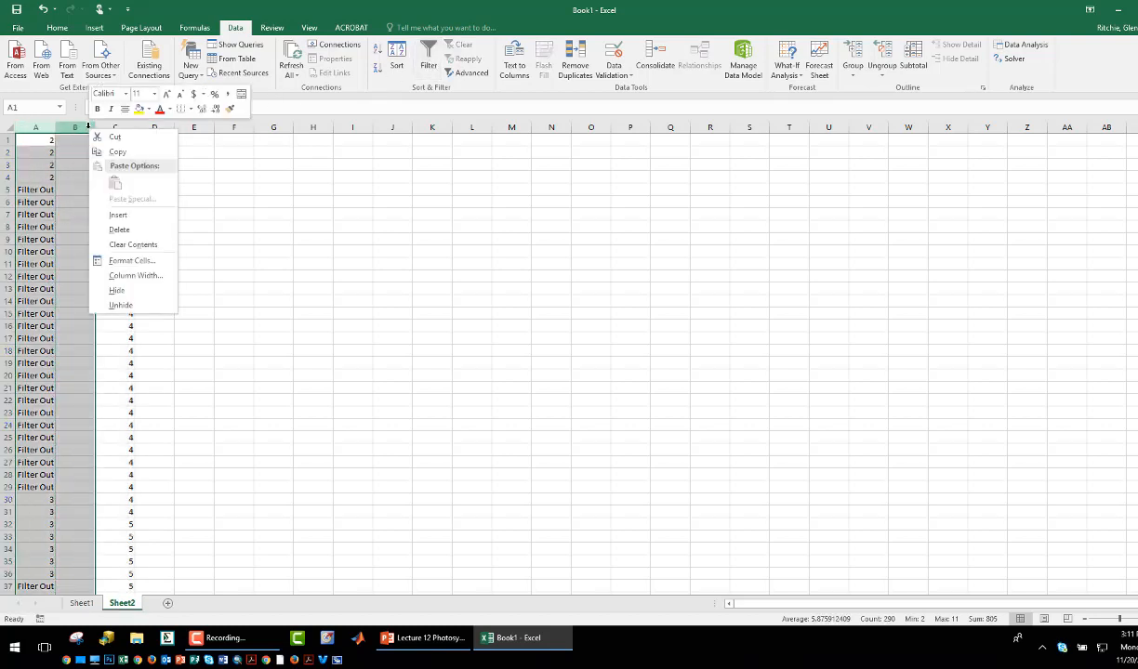
click(139, 229)
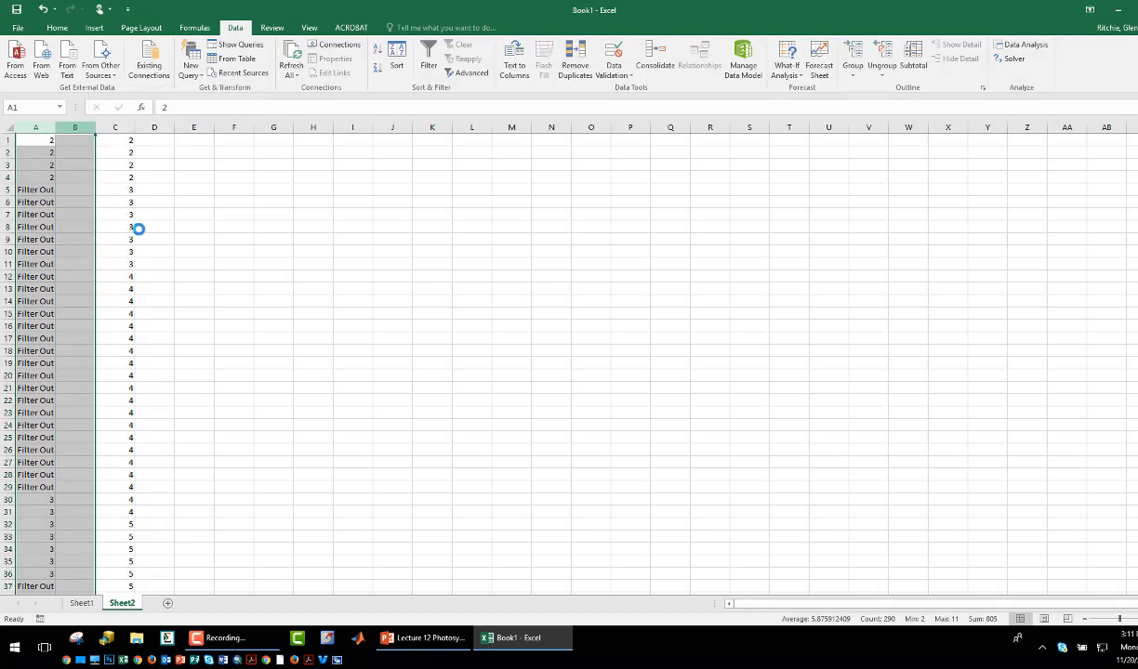
Check the runs of 2s and 3s in column A of Sheet2 and return to Sheet1
click(38, 151)
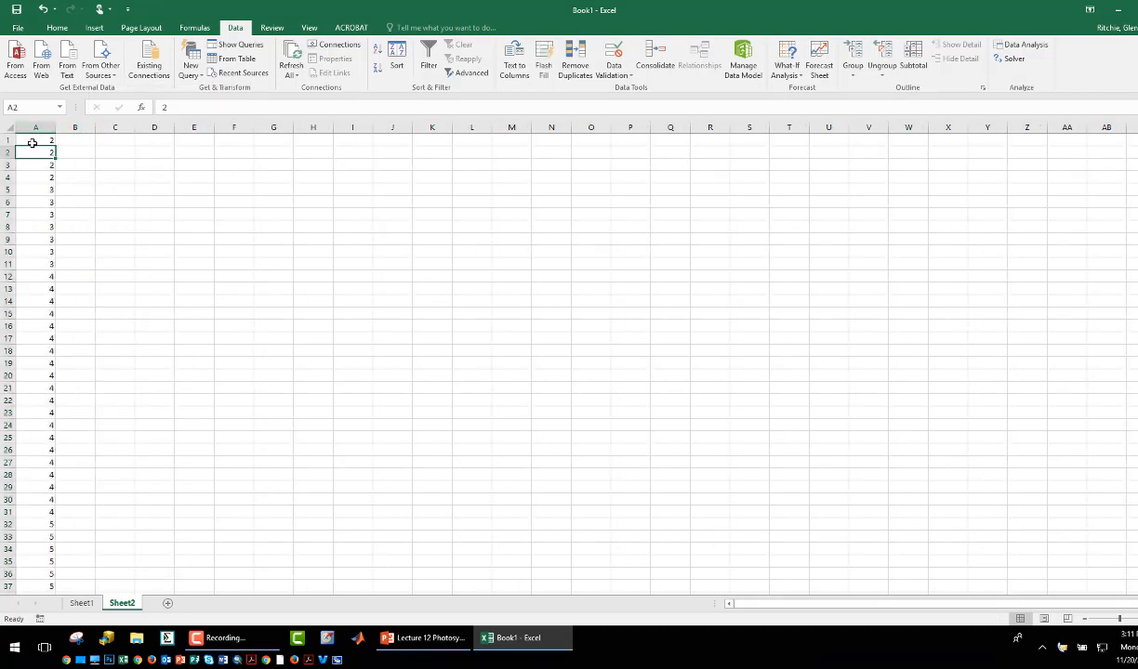
drag(31, 141, 28, 260)
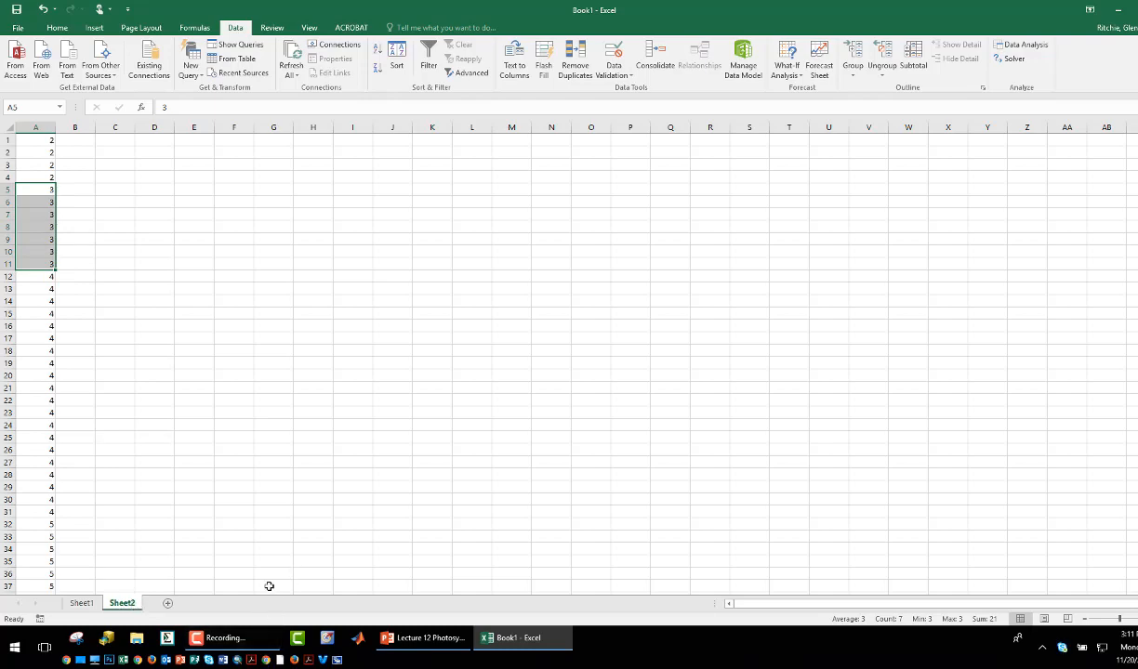
click(79, 604)
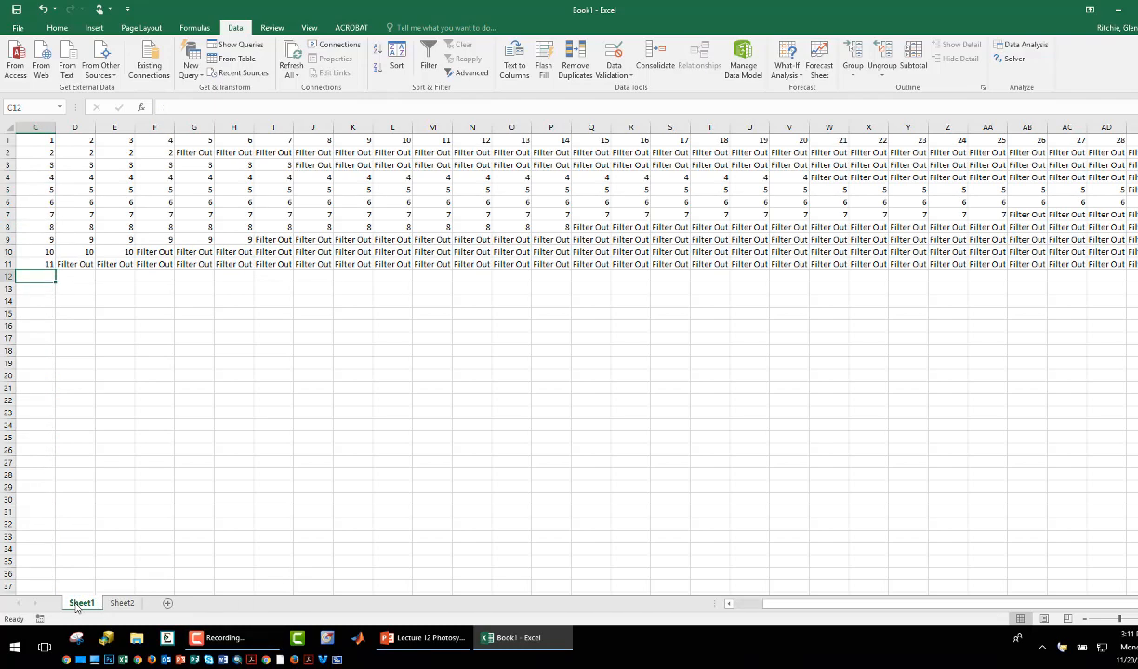